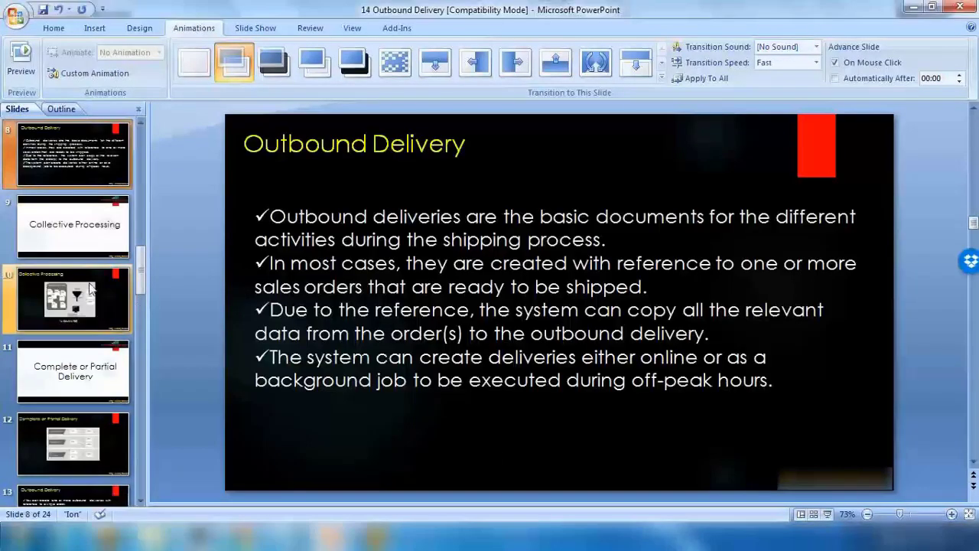
Step: Examine the Outbound Delivery slide covering shipping processing and the application path to transaction VL01N
click(90, 287)
scroll(89, 321, up, 5)
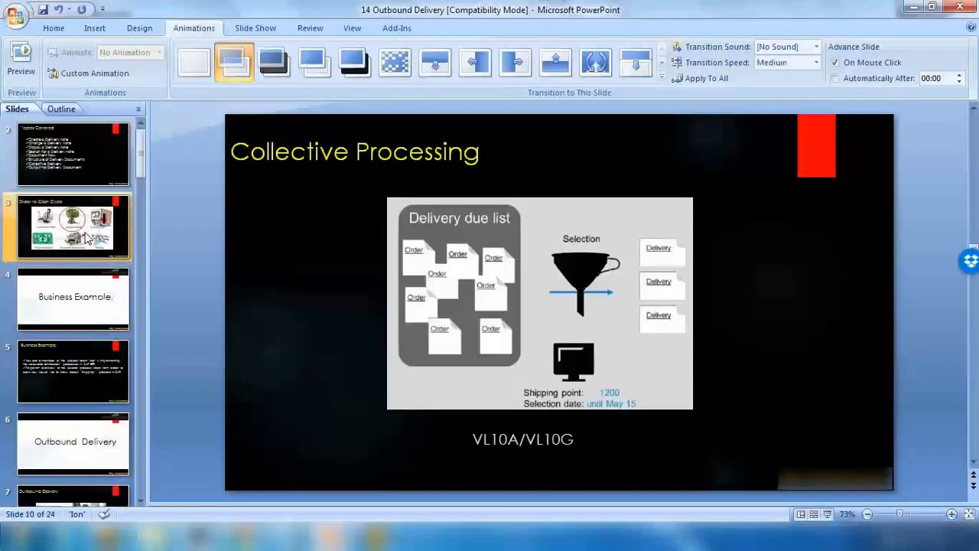
scroll(89, 347, down, 1)
click(89, 359)
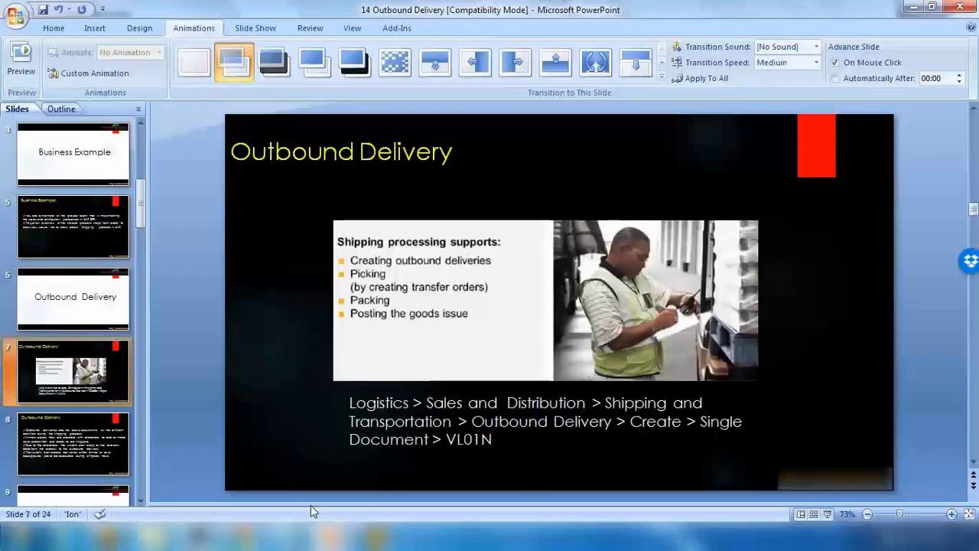
mouse_move(374, 539)
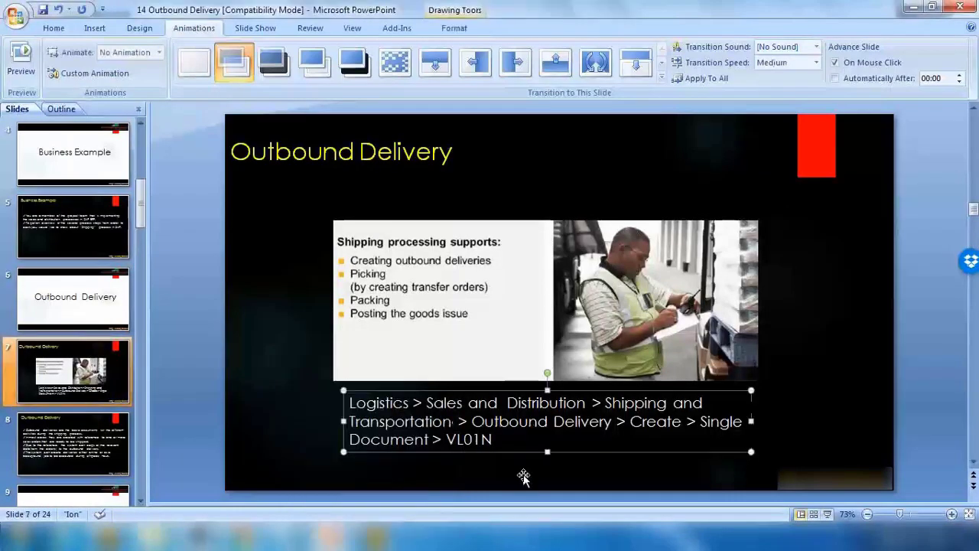
click(520, 450)
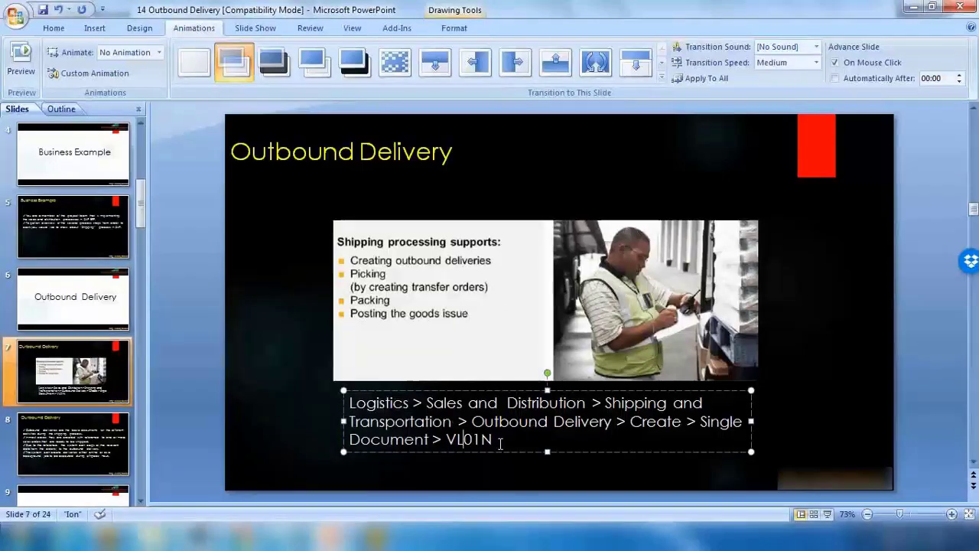
Step: Switch to SAP and start VL01N for creating a single outbound delivery with reference to a sales order
click(375, 539)
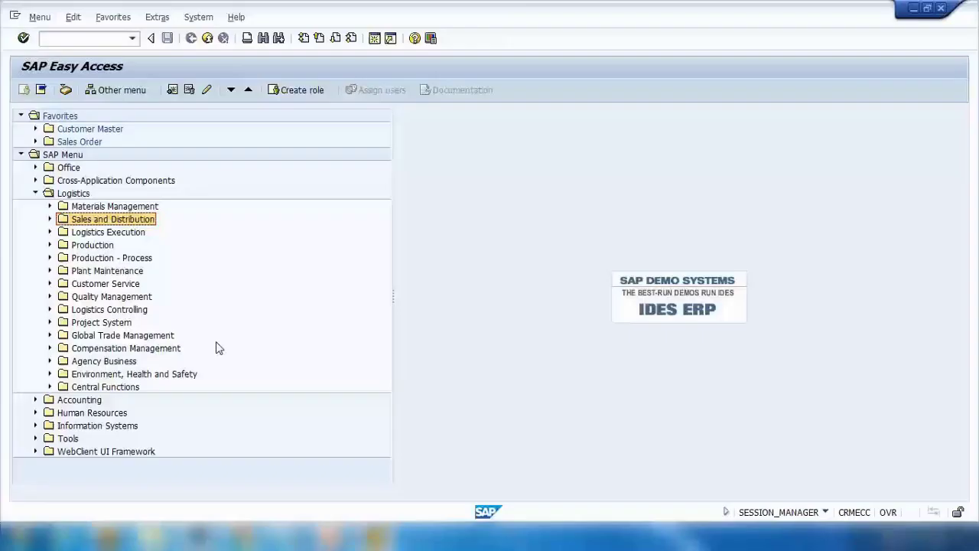
click(49, 220)
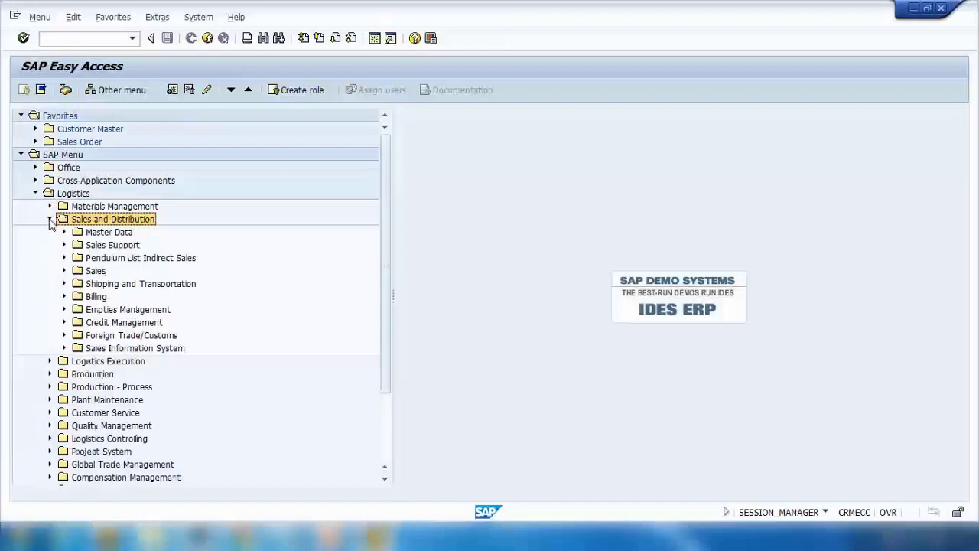
click(64, 284)
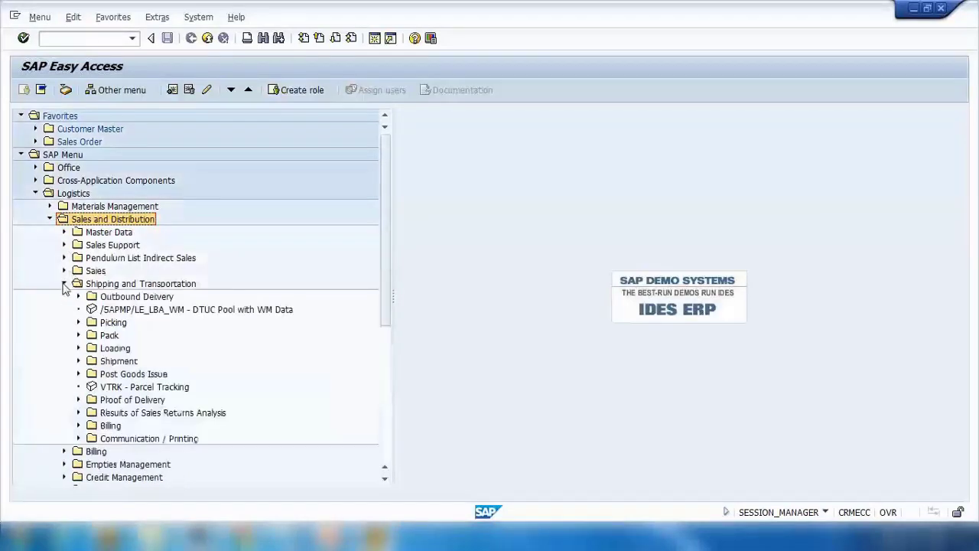
click(79, 296)
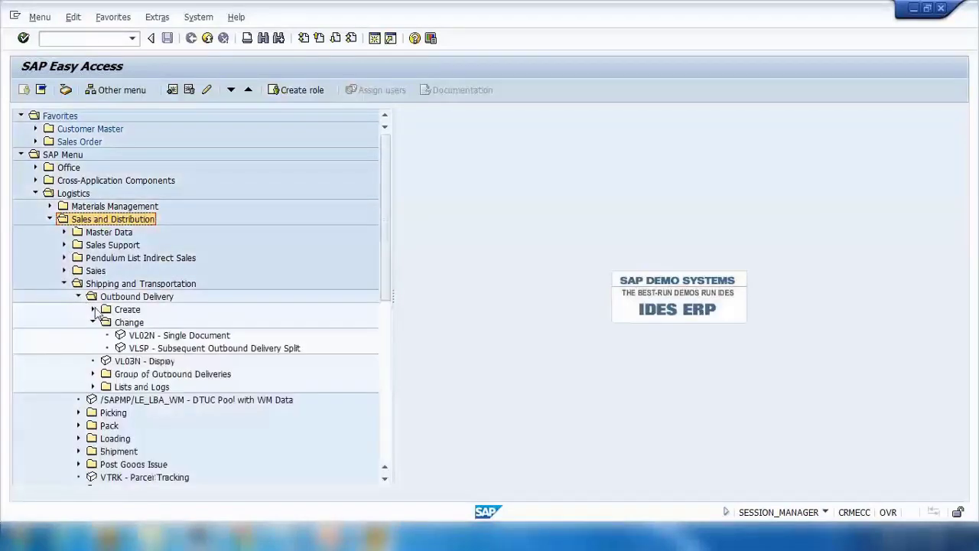
click(93, 309)
click(161, 336)
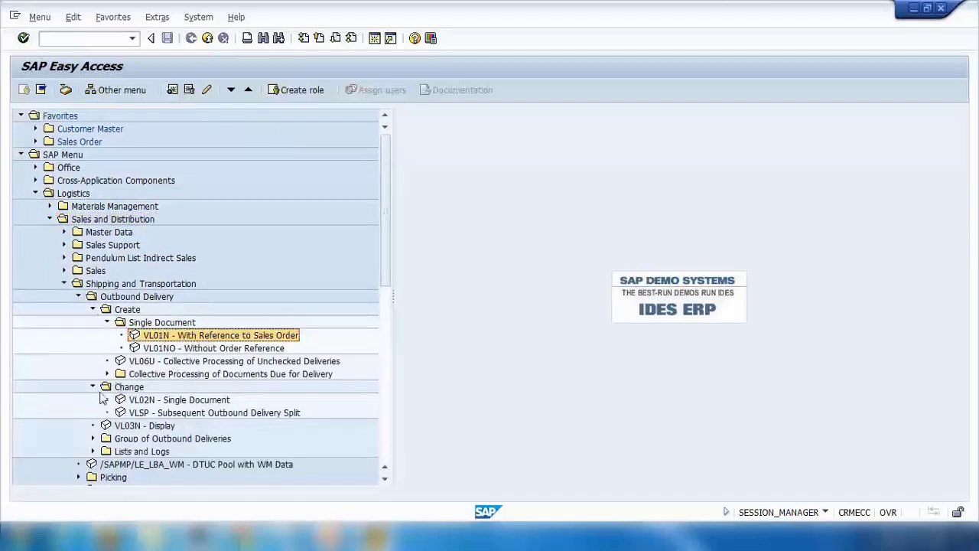
click(141, 401)
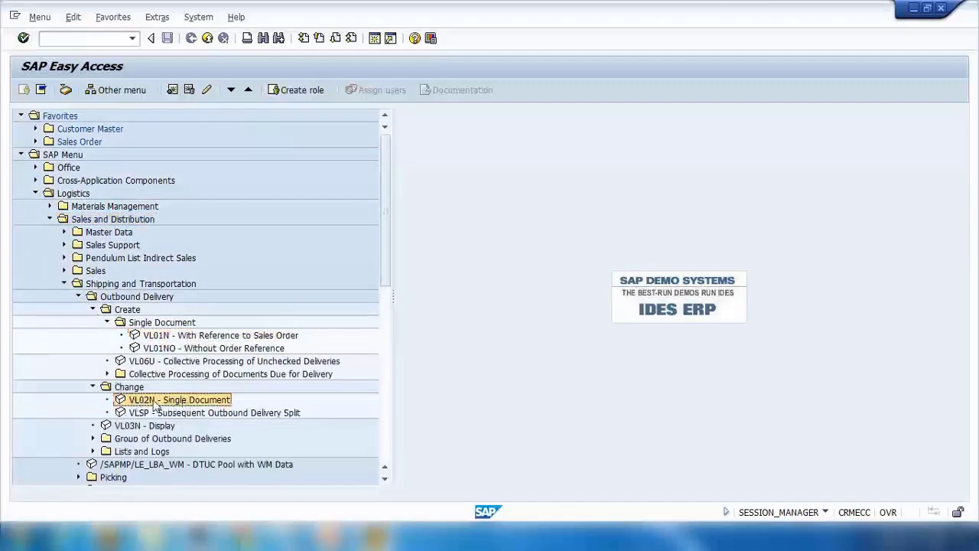
click(163, 337)
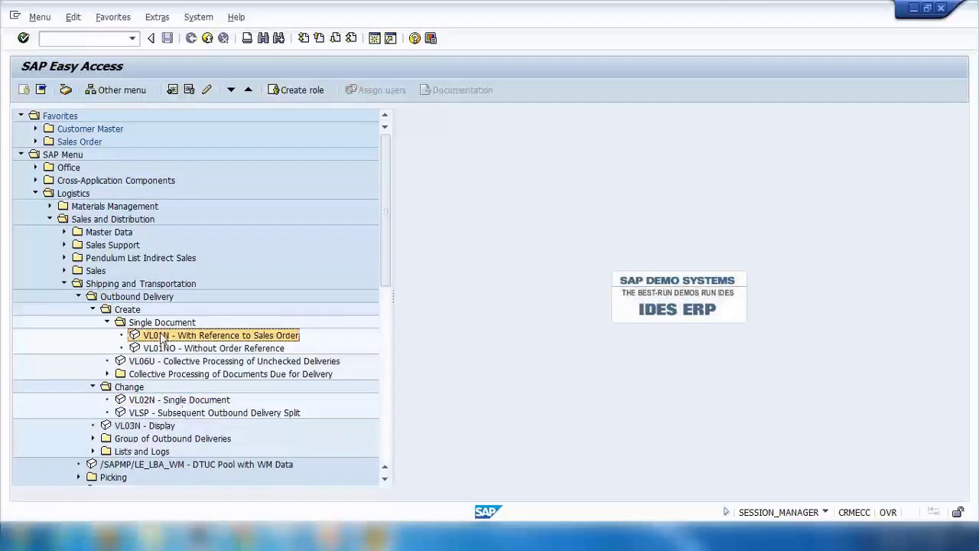
double_click(162, 337)
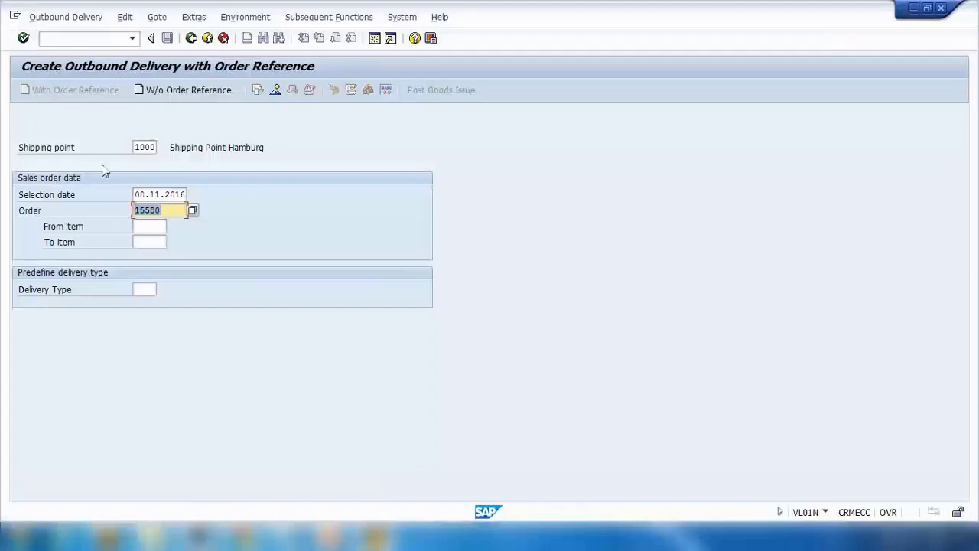
Step: Run transaction /nva02 and open the standard sales order for changing
click(95, 43)
text(/nva0)
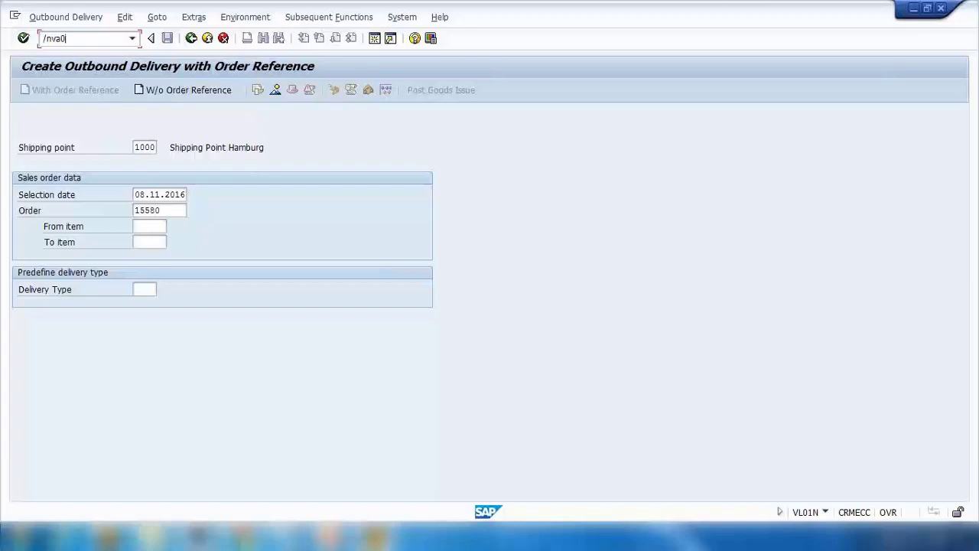
text(2)
key(Return)
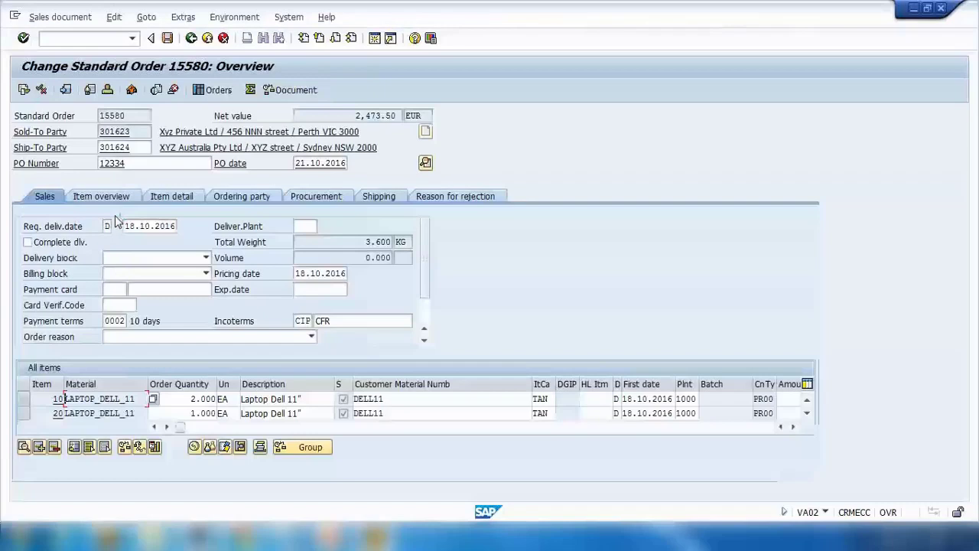
Step: Examine the schedule lines of order item 10, highlighting the delivery date of the second line
click(24, 398)
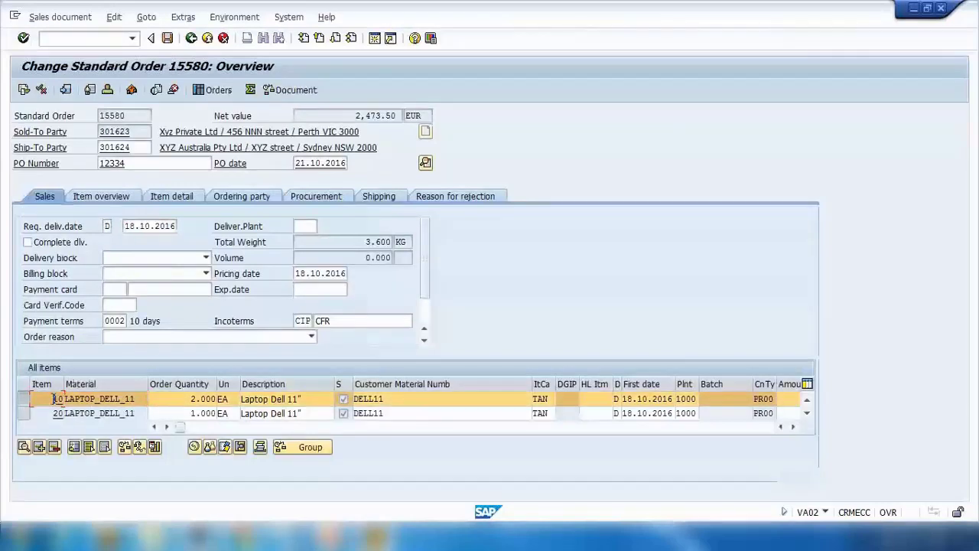
double_click(55, 399)
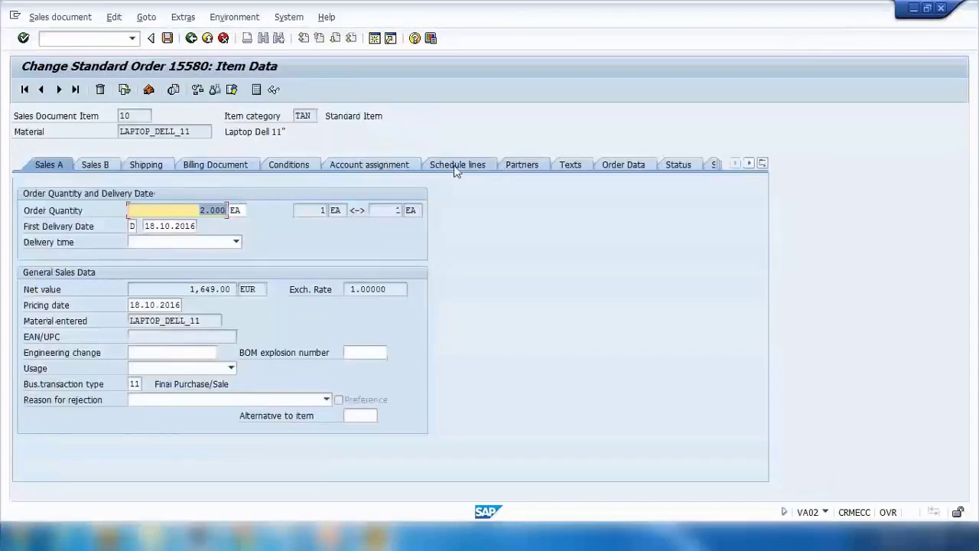
click(456, 170)
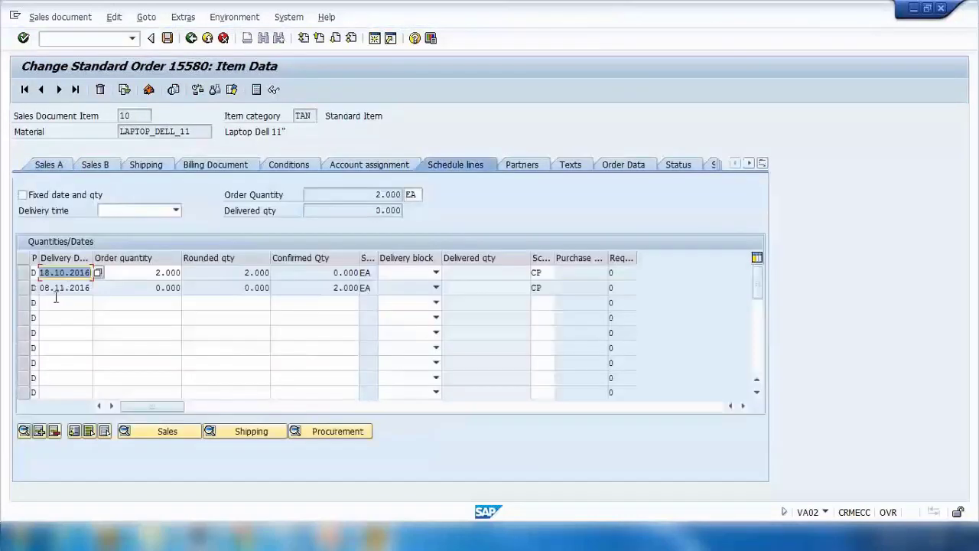
drag(40, 287, 64, 287)
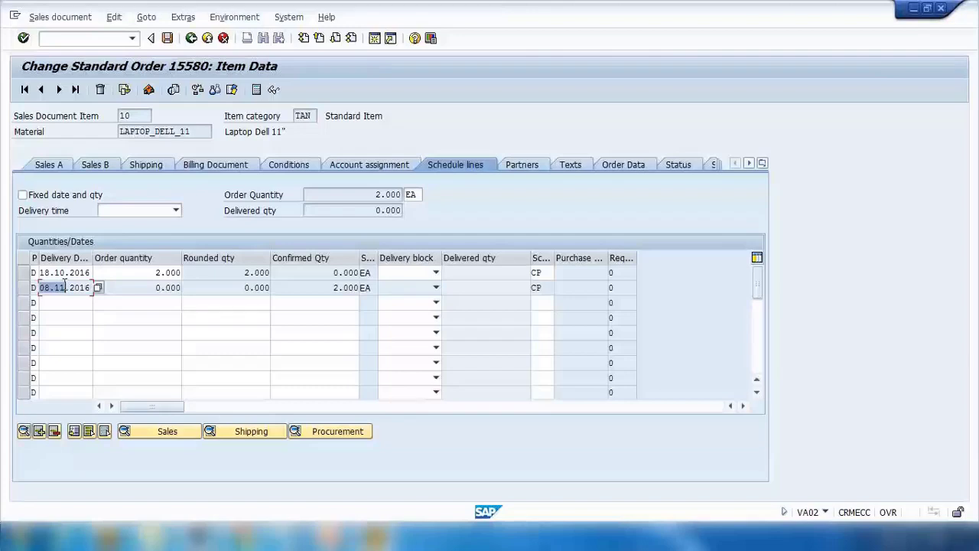
Step: Return to the order overview and create an outbound delivery directly from the sales order
click(191, 37)
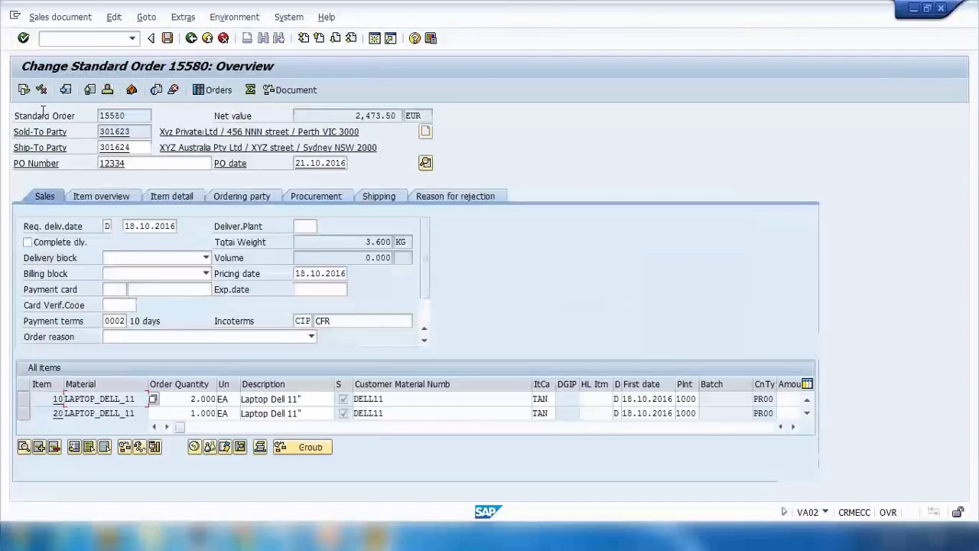
click(53, 17)
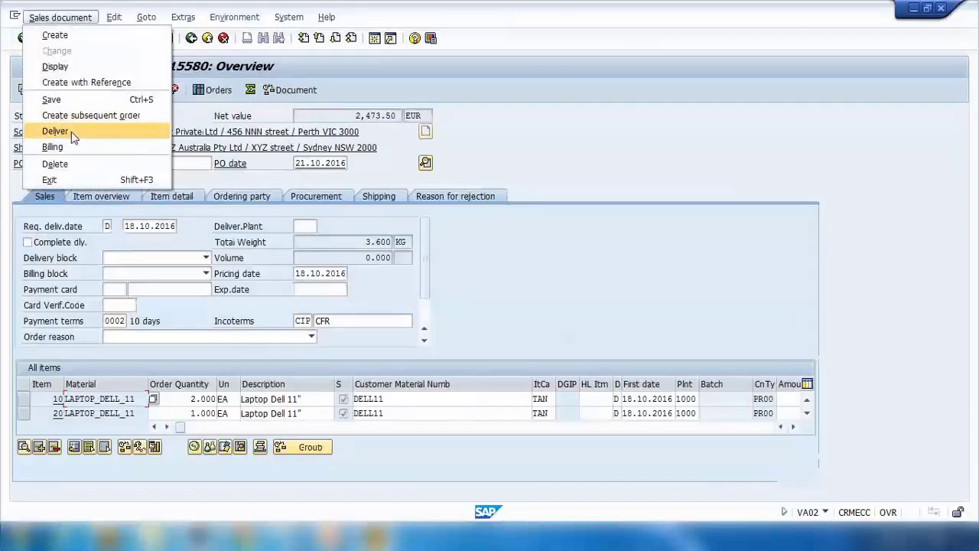
click(72, 133)
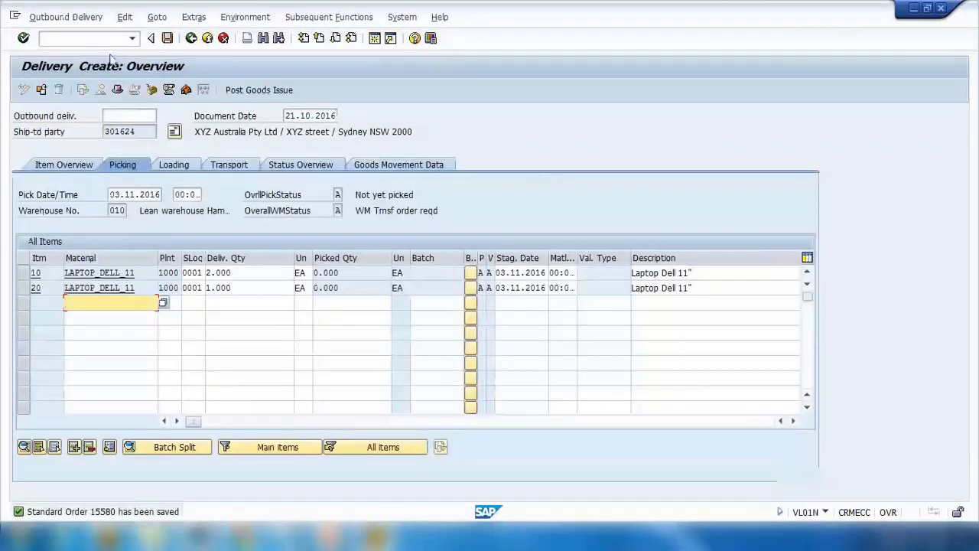
Step: Restart transaction /nvl01n and try to create the order's delivery with selection date 22.10.2016
click(104, 44)
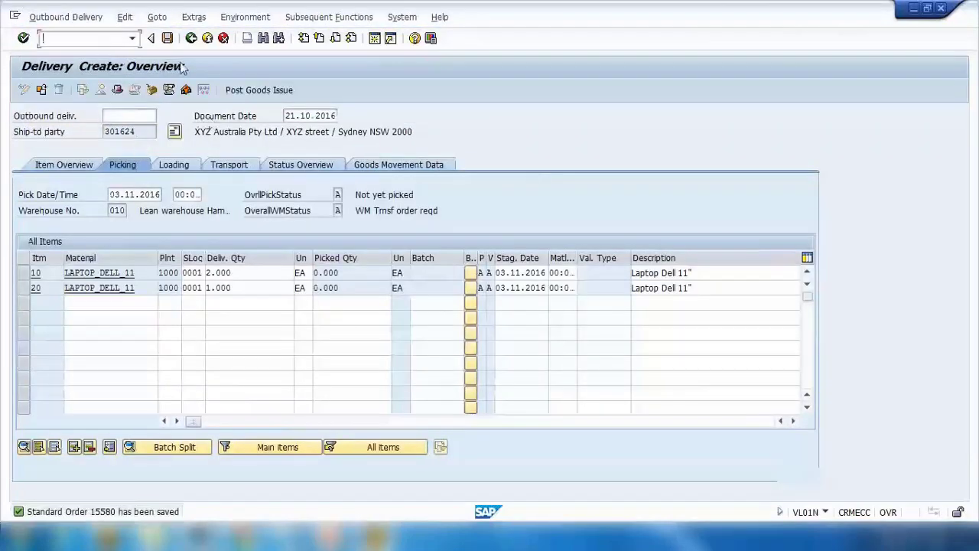
text(/nvl01n)
key(Return)
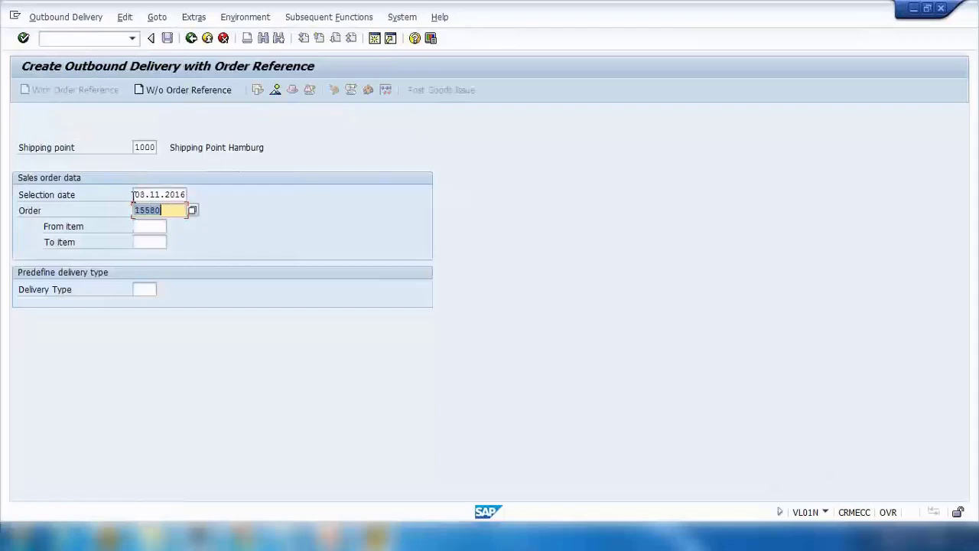
click(135, 194)
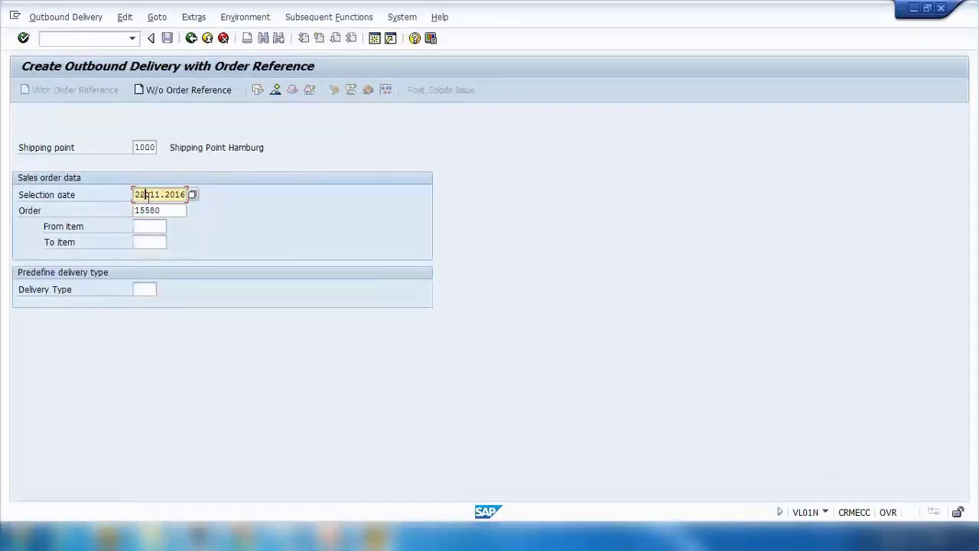
text(22.1)
key(Return)
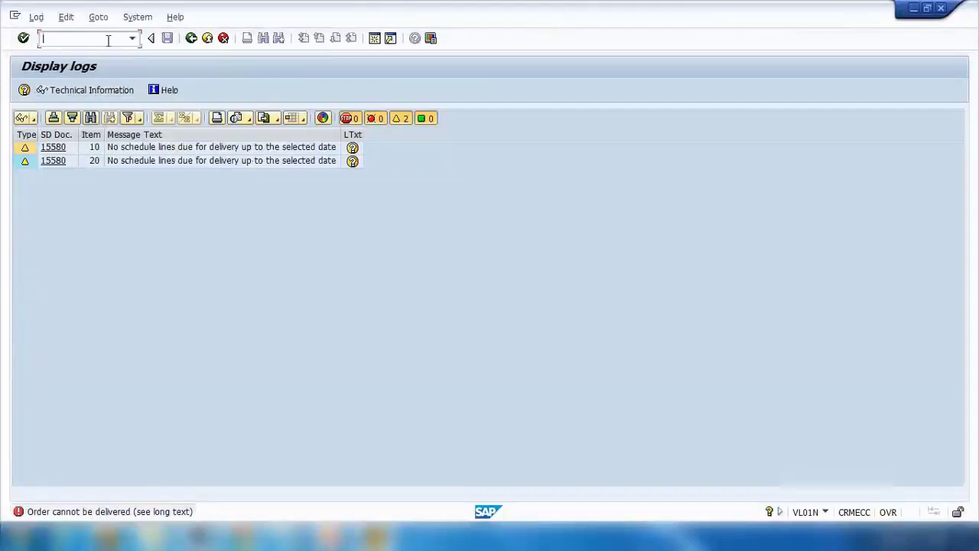
Step: Reopen the sales order with /nva02 and try to deliver it directly from the order
click(108, 40)
text(/nva02)
key(Return)
key(Return)
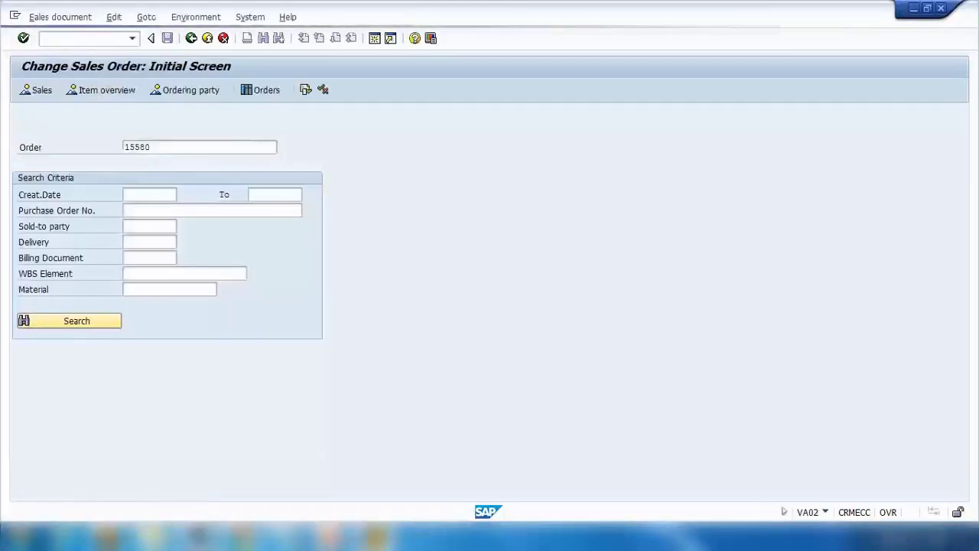
click(59, 17)
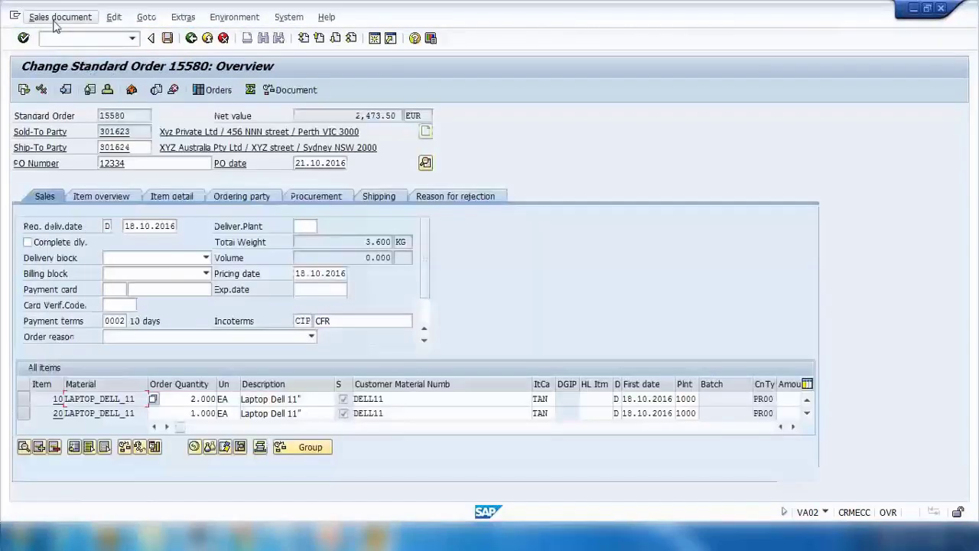
click(68, 132)
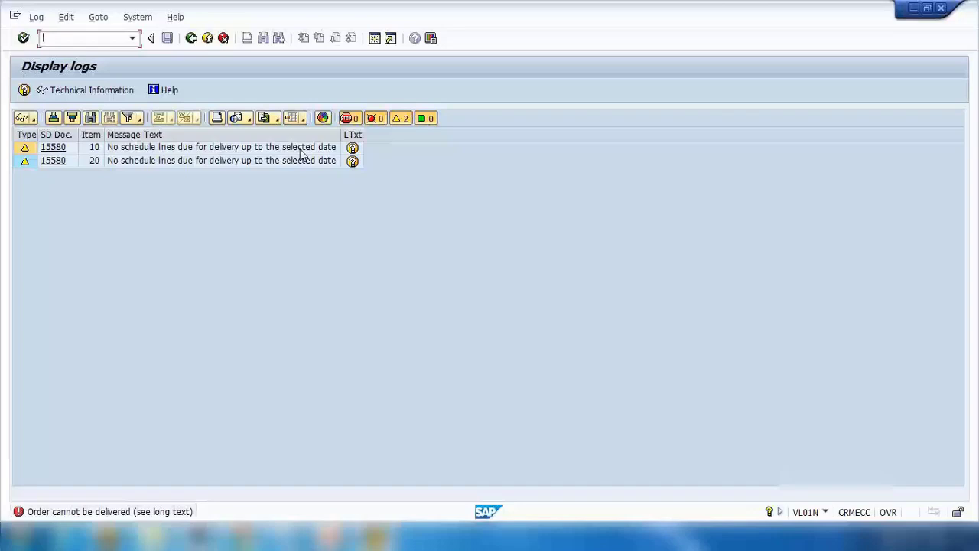
Step: Go back from the log, set the selection date to 09.11.2016 and create the delivery for the order
click(191, 39)
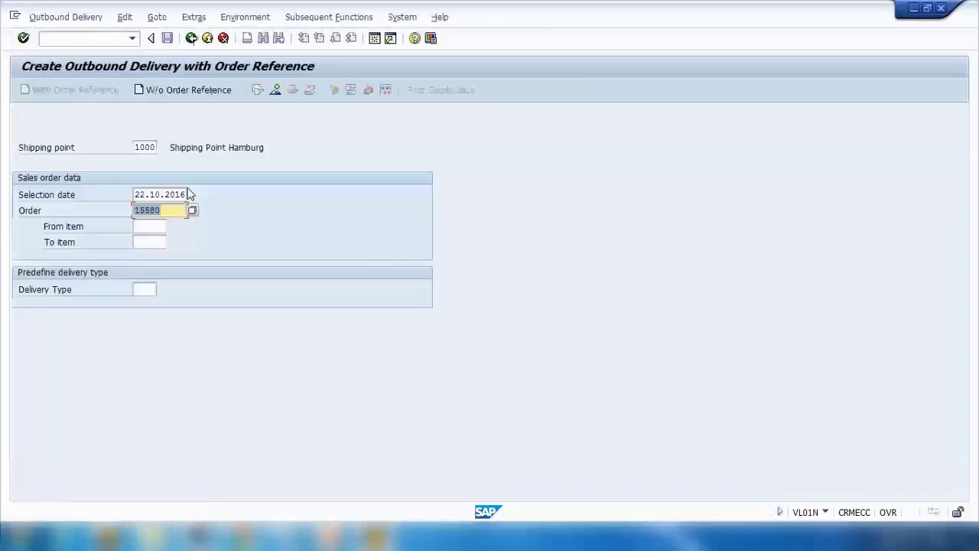
double_click(138, 194)
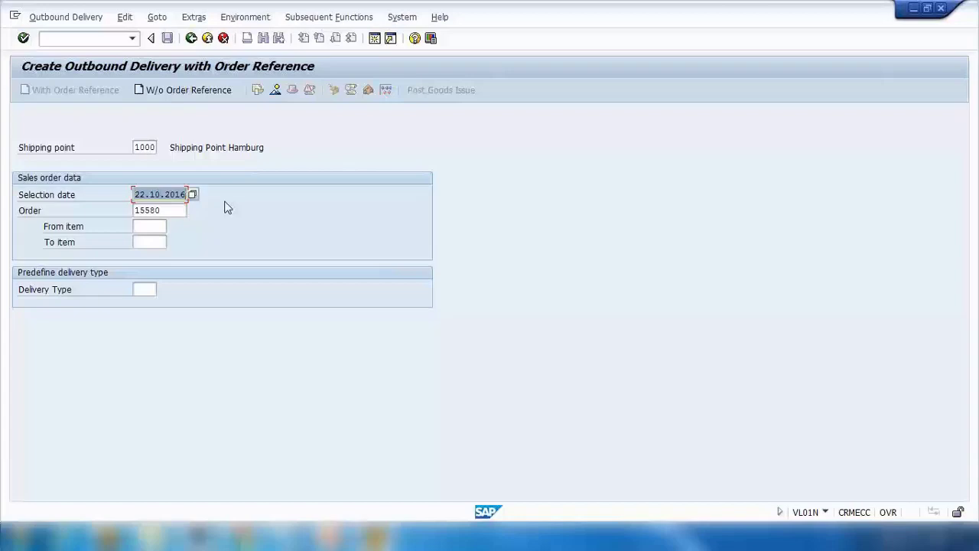
click(137, 194)
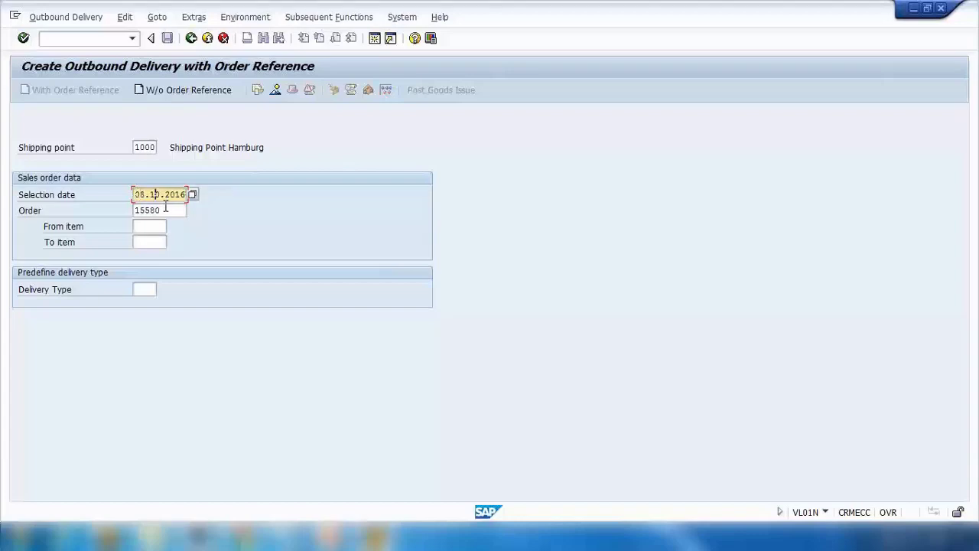
text(1)
key(Left)
key(Left)
key(Left)
key(Left)
text(9)
key(Return)
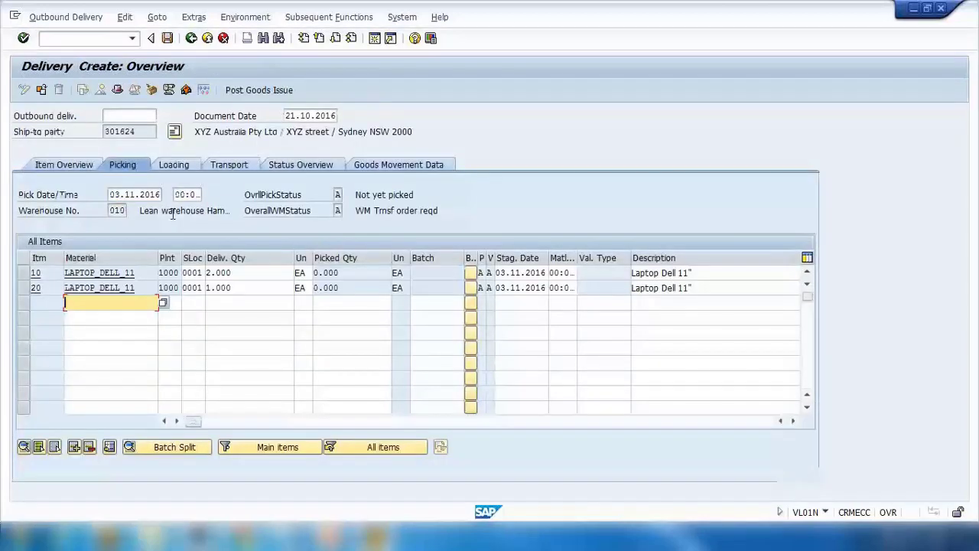
Step: Exit the new delivery without saving it and return to the SAP Easy Access screen
click(100, 39)
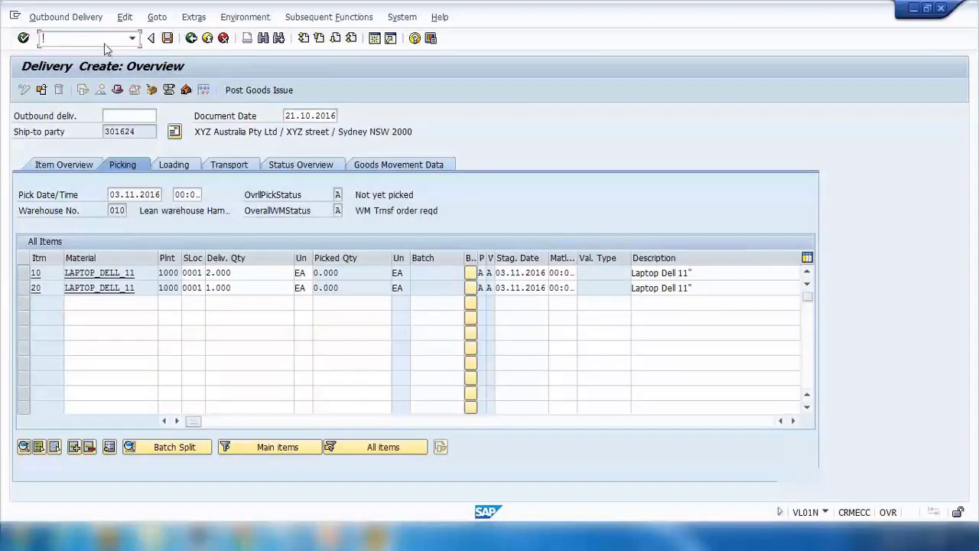
click(206, 38)
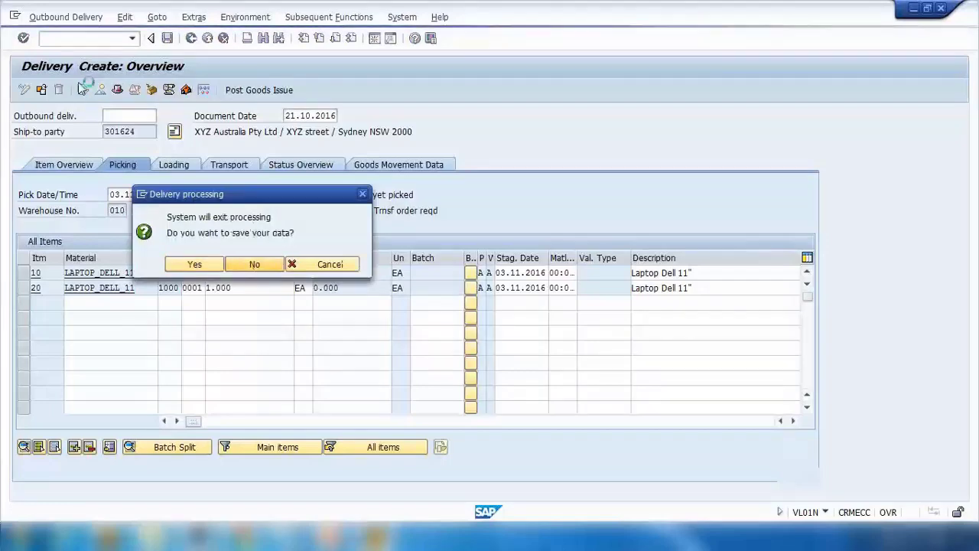
key(Return)
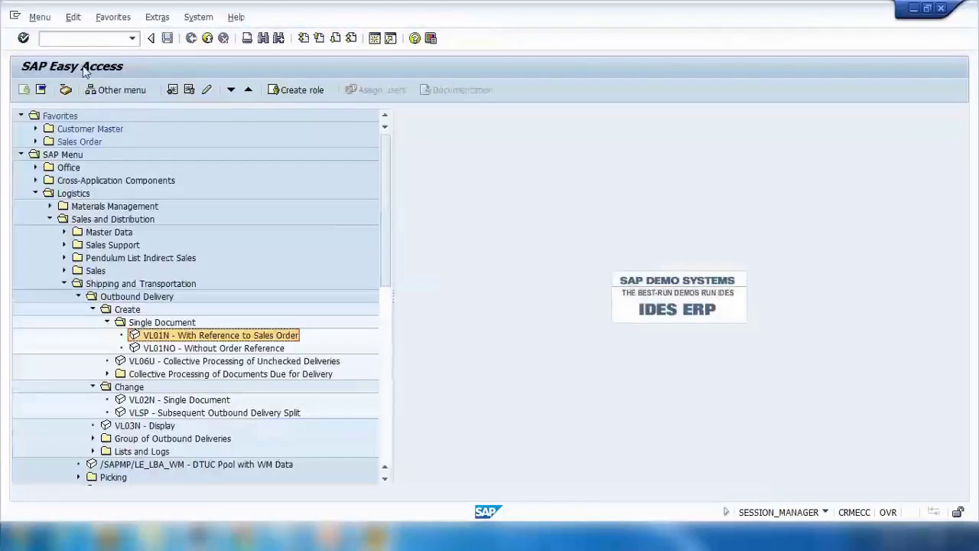
Step: Start transaction VA02 and open the proposed sales order for changing
click(82, 39)
text(va02)
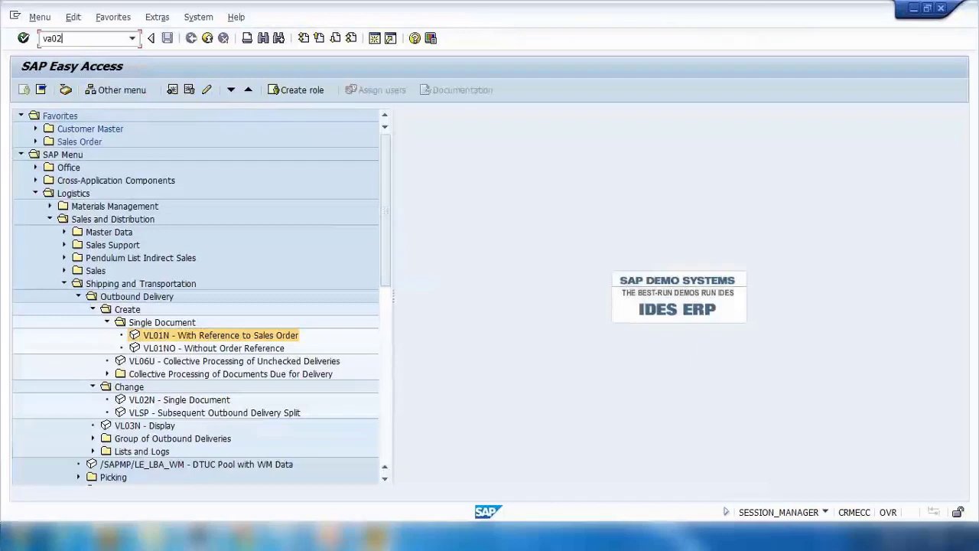
key(Return)
click(57, 19)
click(56, 18)
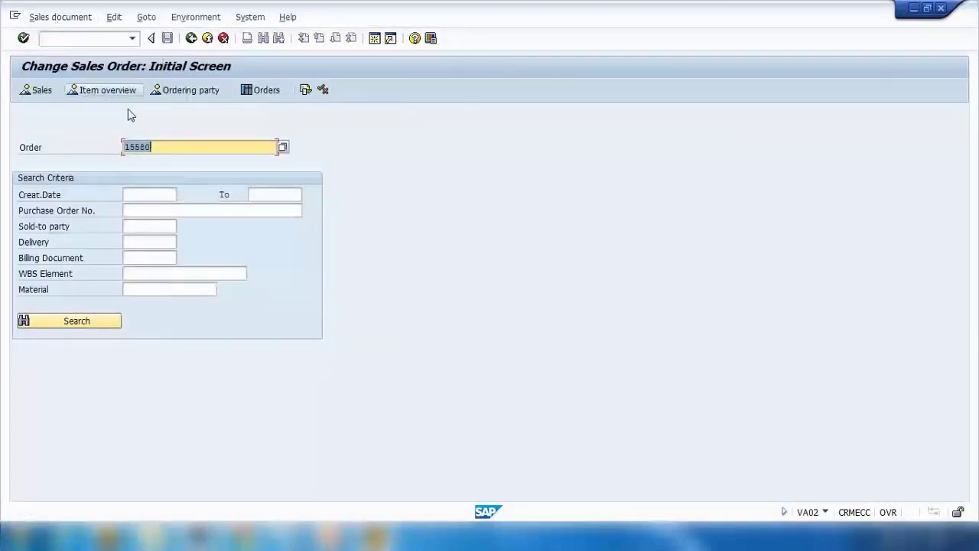
click(153, 145)
key(Return)
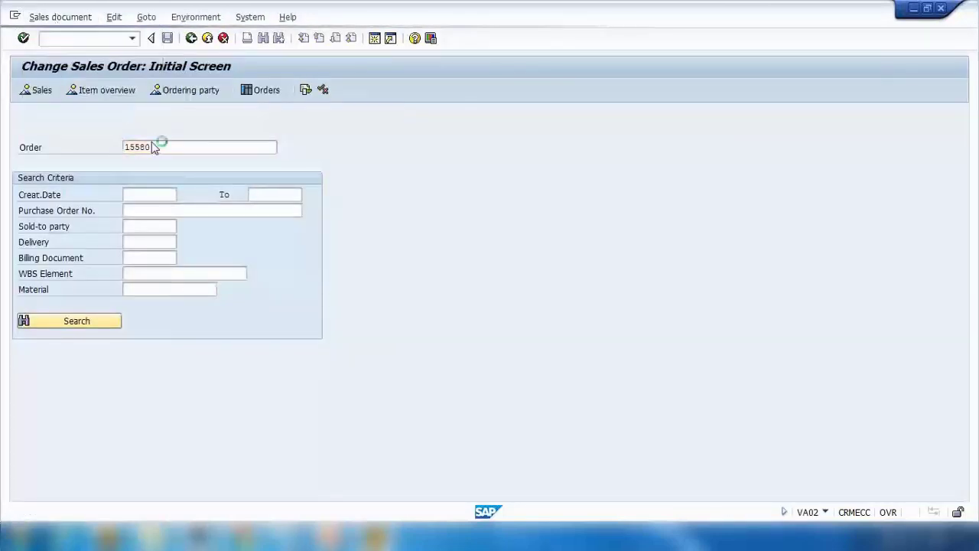
Step: Look at the order's follow-on functions such as Deliver, leave the order and bring up VL01N
click(66, 20)
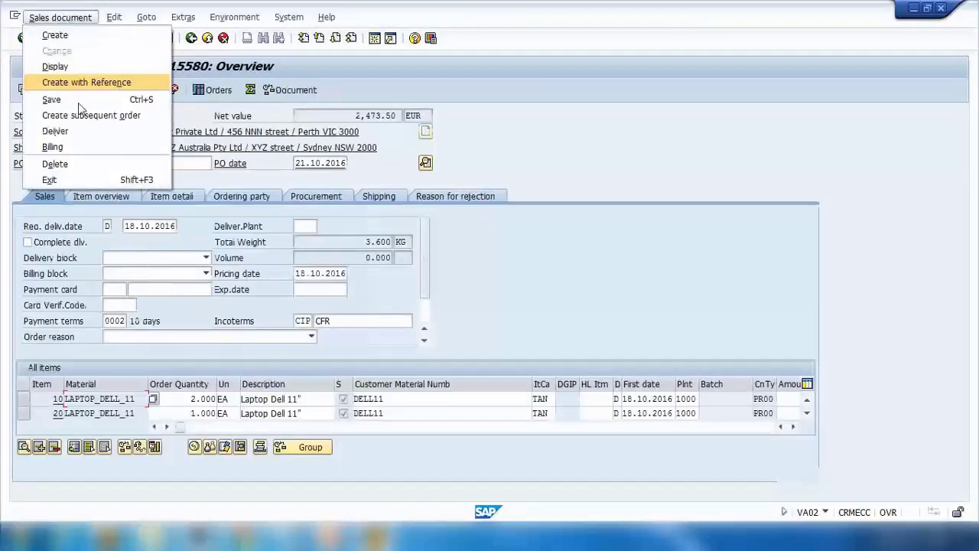
click(422, 108)
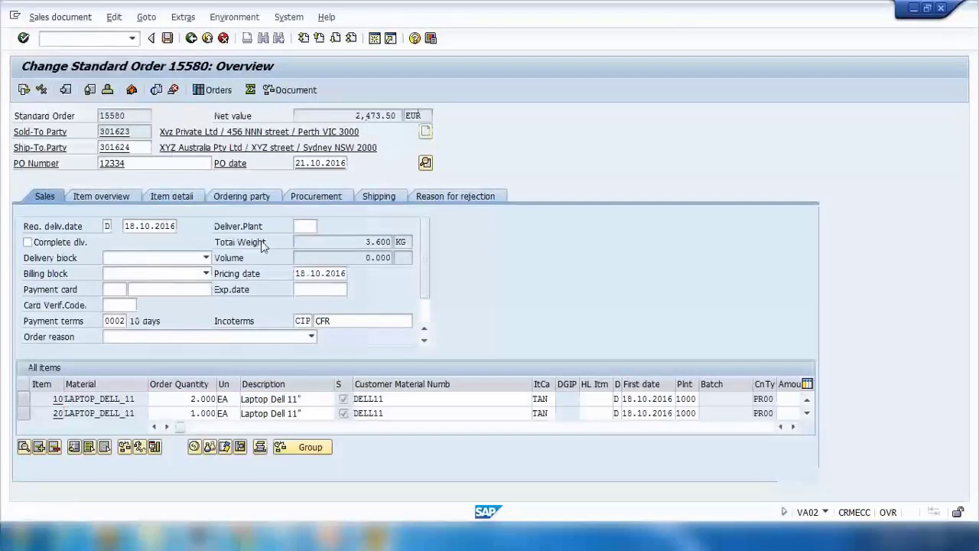
click(184, 262)
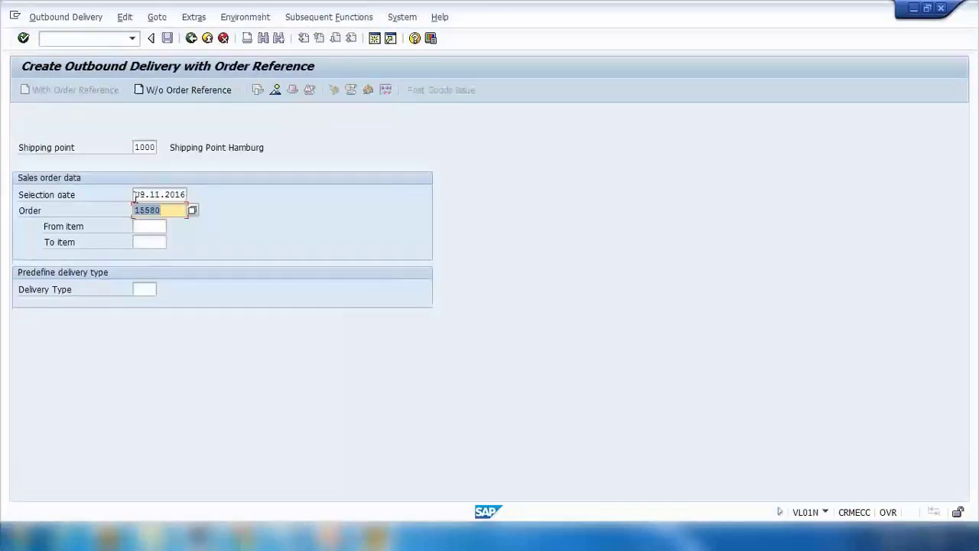
Step: Review the selection date, order and shipping point entries for the outbound delivery
drag(136, 195, 228, 199)
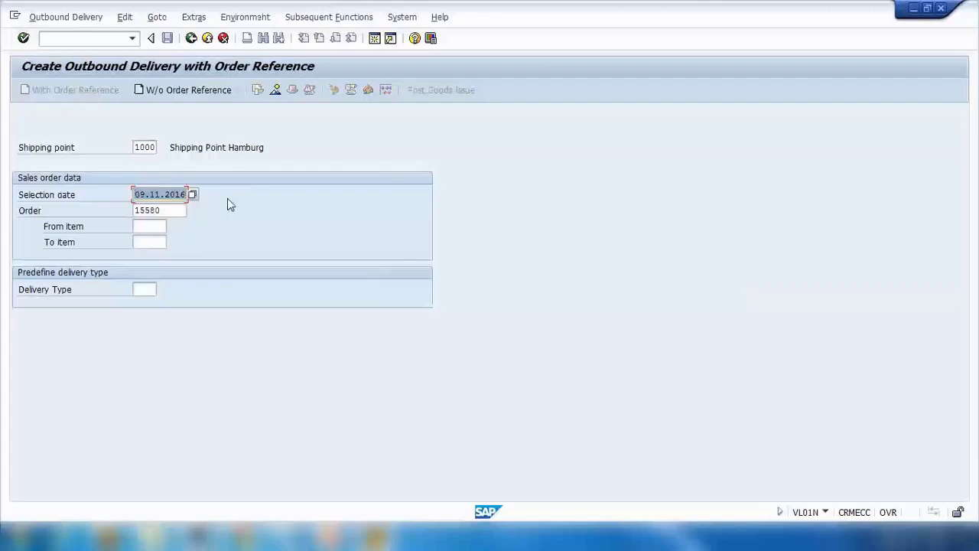
click(139, 195)
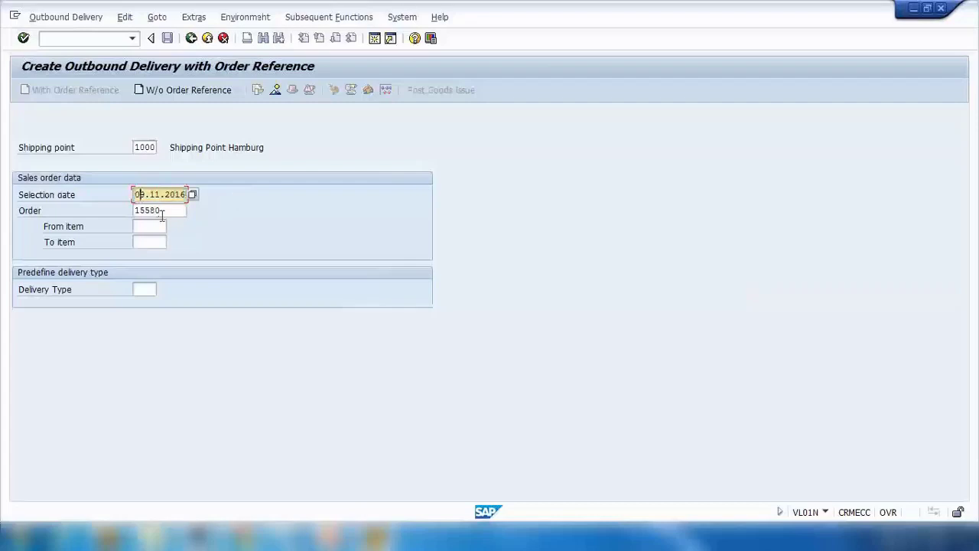
drag(162, 212, 116, 211)
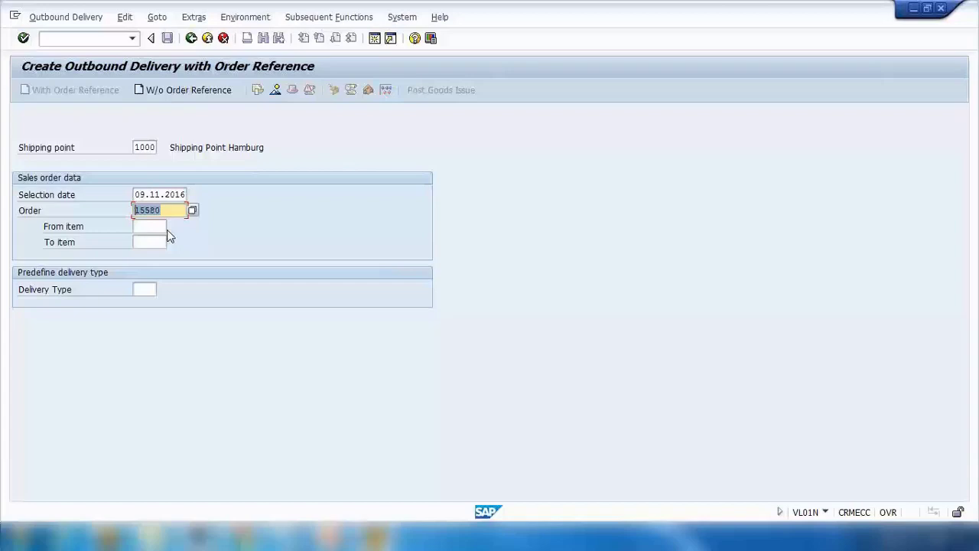
drag(133, 146, 192, 147)
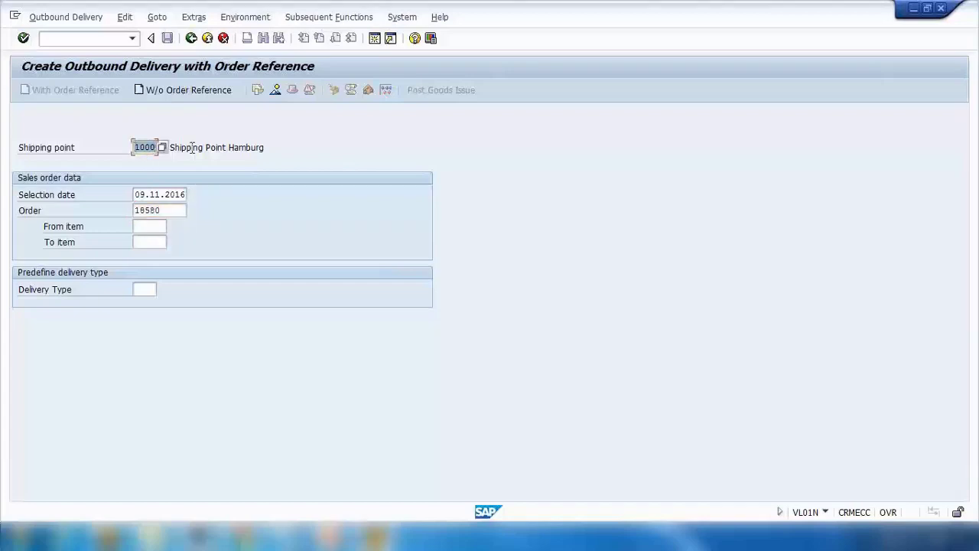
Step: Reopen the sales order in VA02, inspect the shipping point of item 10, and leave without saving
click(118, 43)
text(/nvl01n)
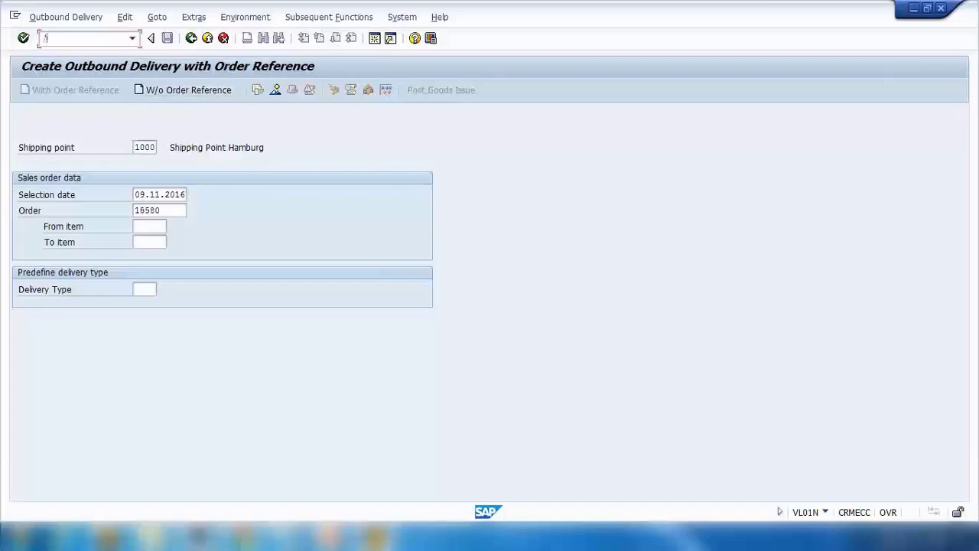
key(Return)
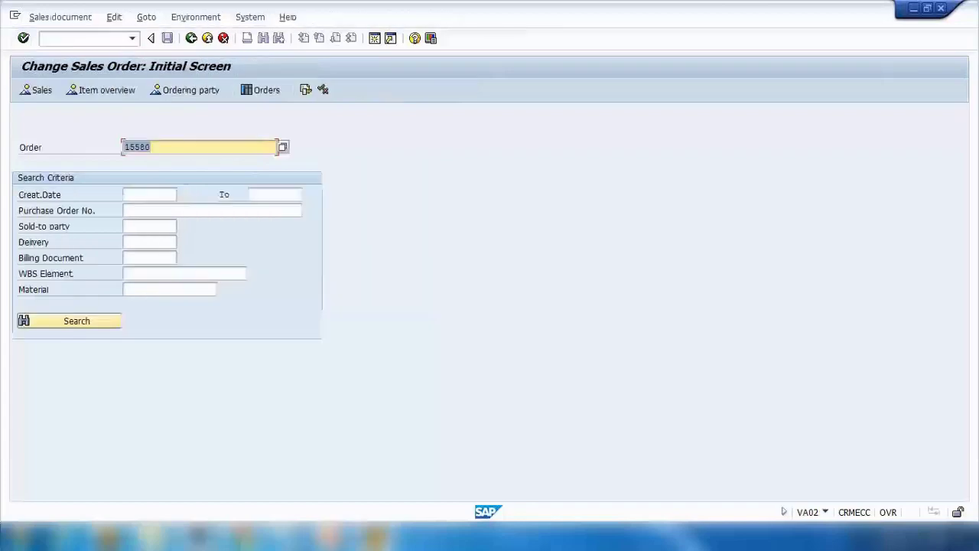
key(Return)
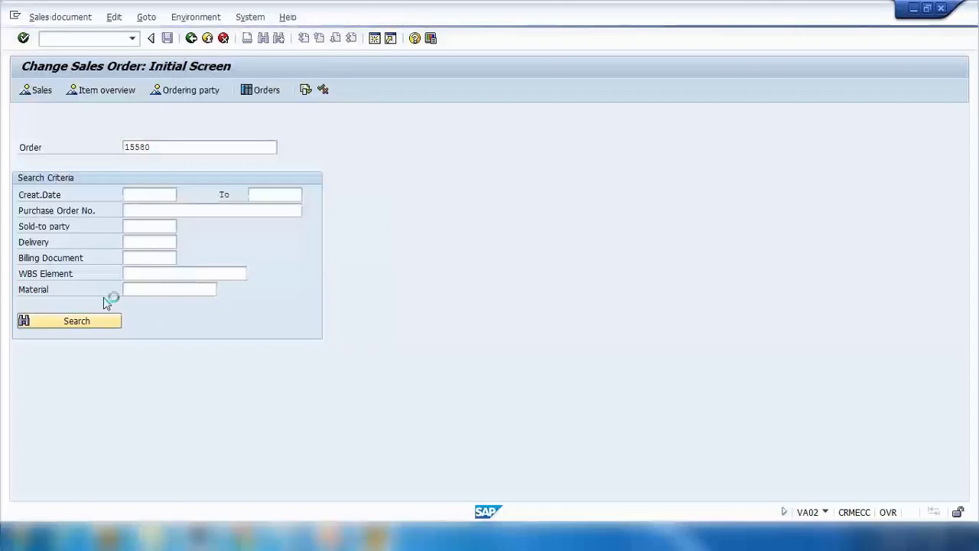
click(23, 399)
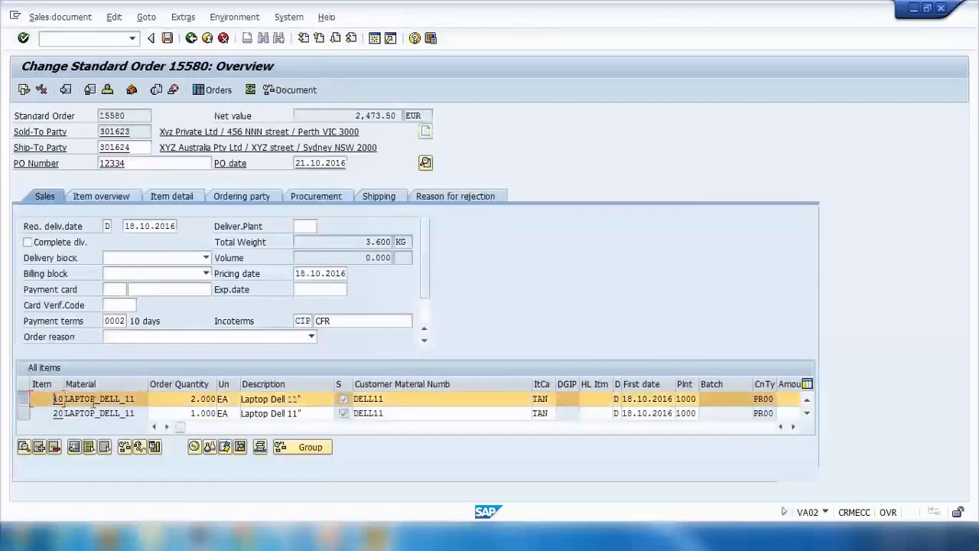
double_click(55, 398)
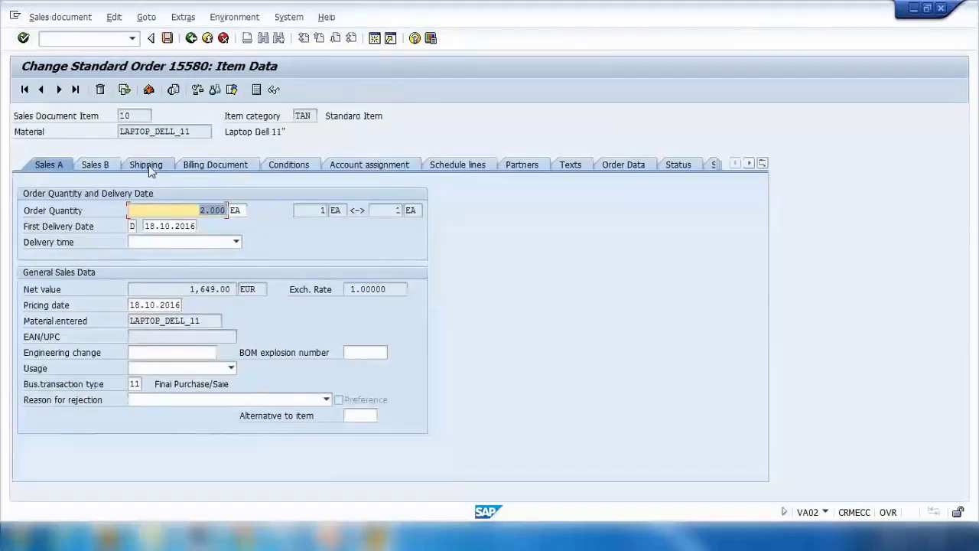
key(Return)
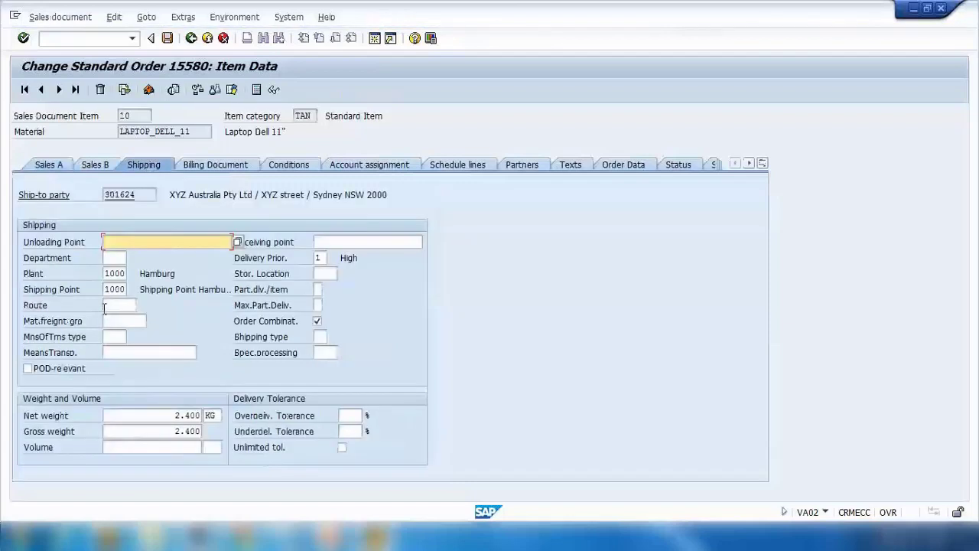
click(107, 288)
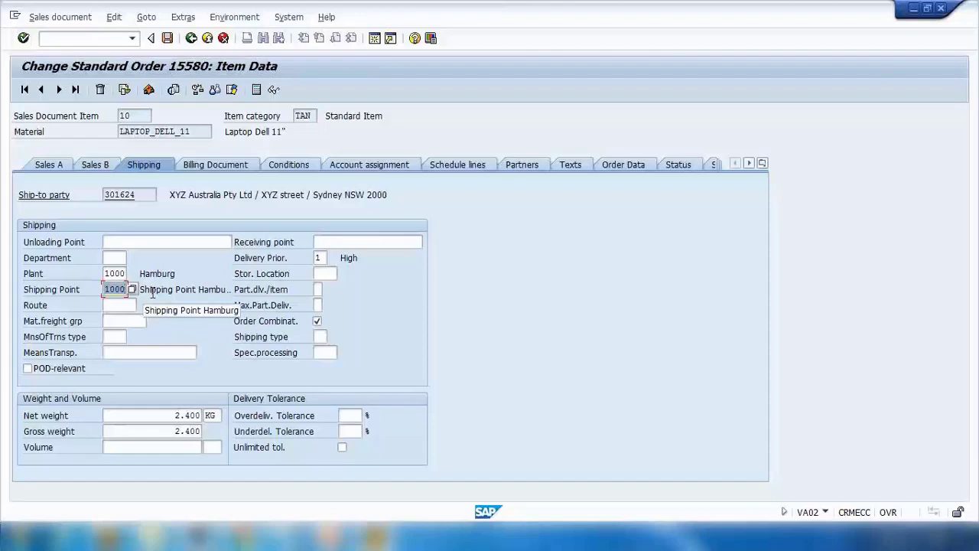
click(191, 38)
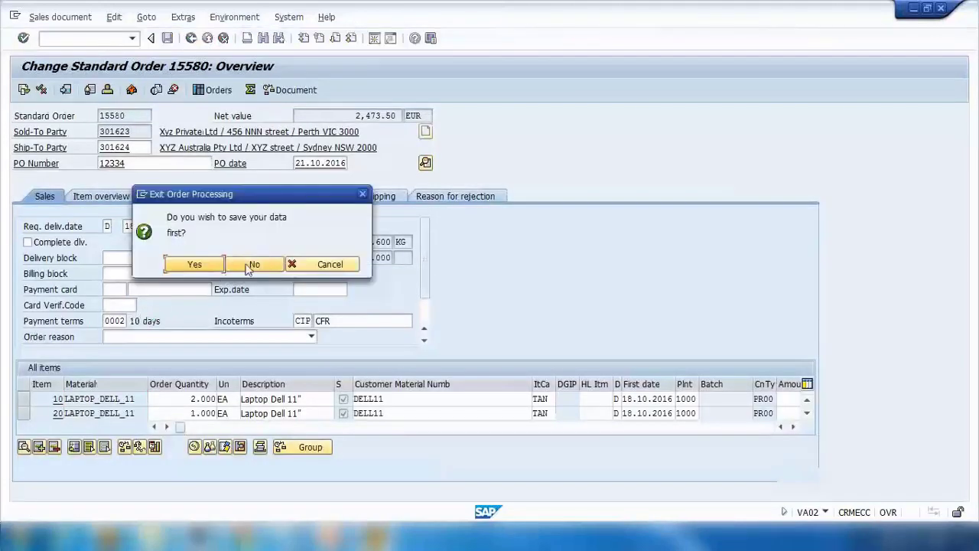
click(251, 264)
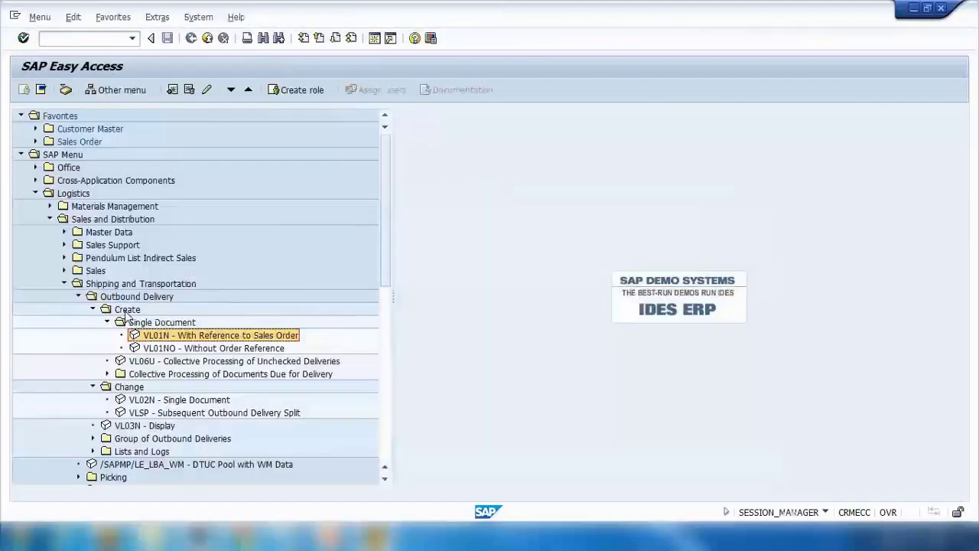
Step: Start VL01N and create the order's delivery with selection date 03.11.2016
double_click(157, 335)
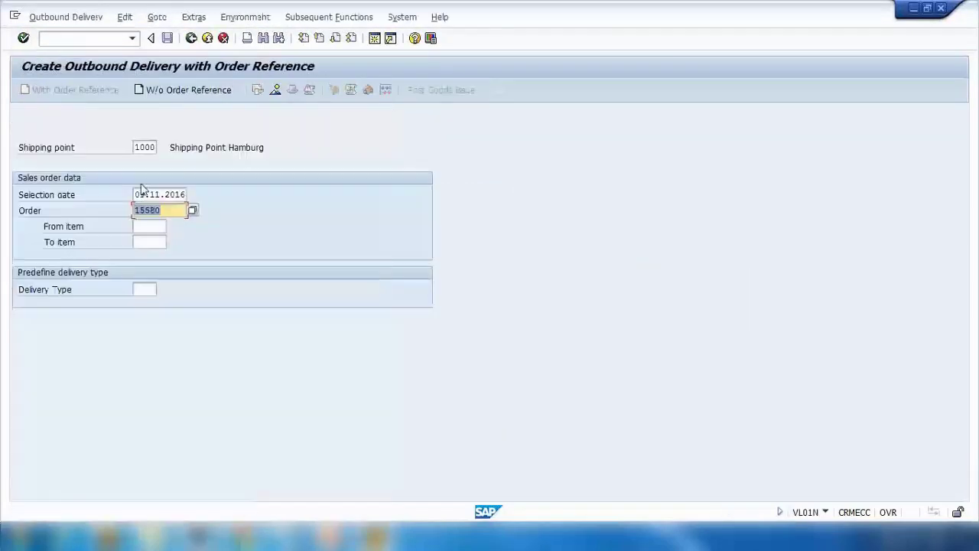
click(136, 188)
drag(137, 188, 215, 196)
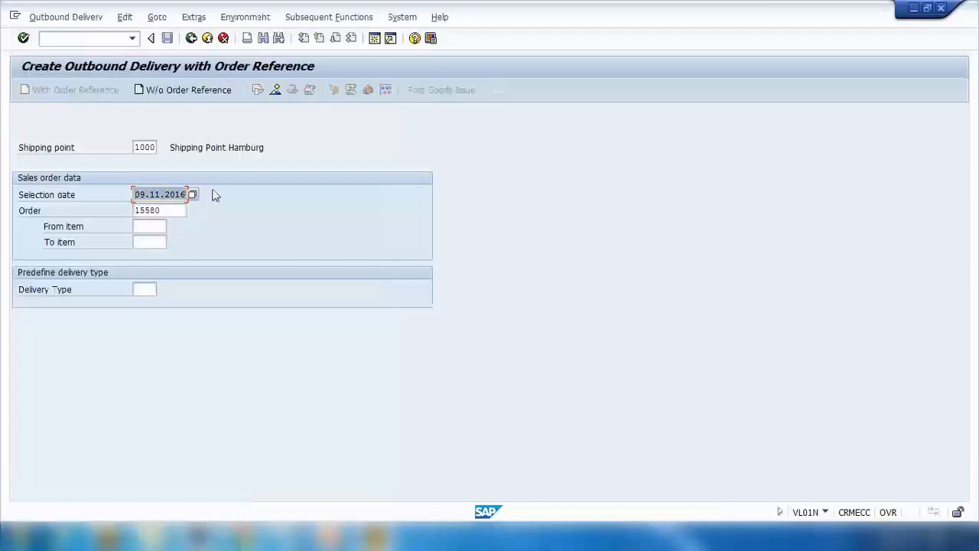
text(03.11.2016)
key(Return)
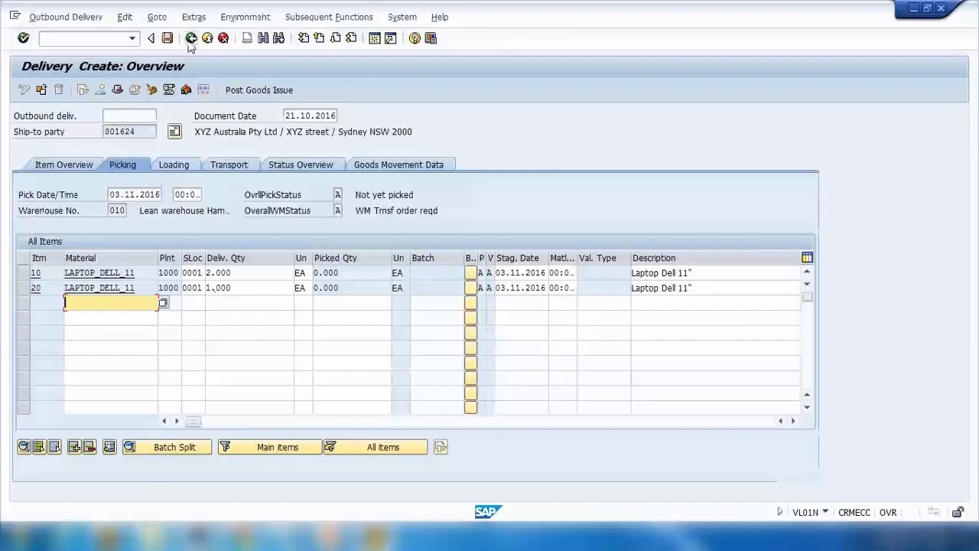
Step: Check the delivery quantities of items 10 and 20 and exit the delivery without saving
double_click(222, 272)
double_click(221, 287)
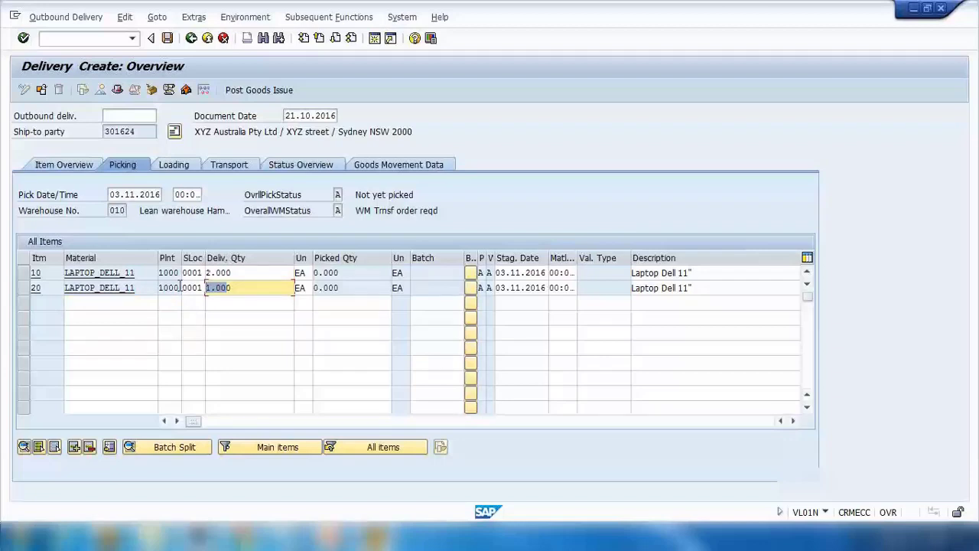
click(191, 37)
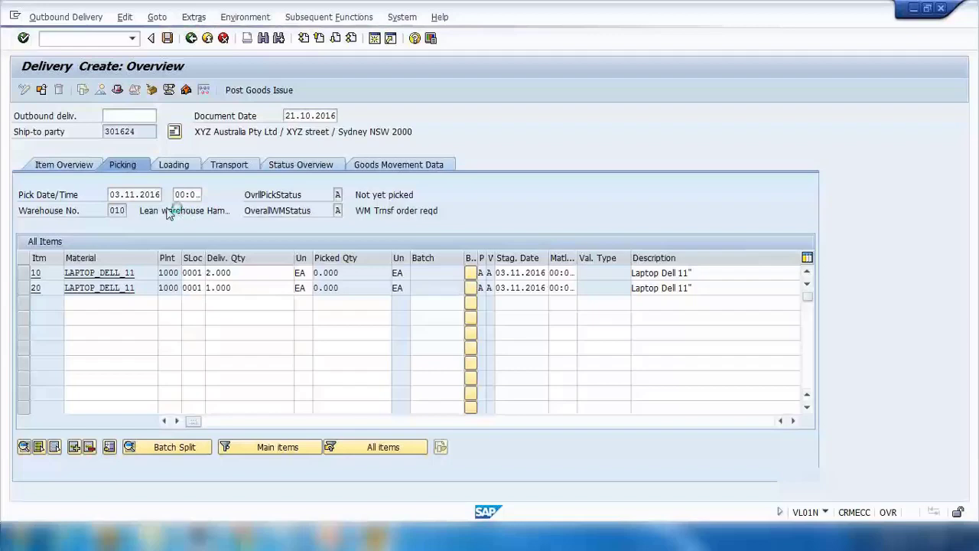
key(Return)
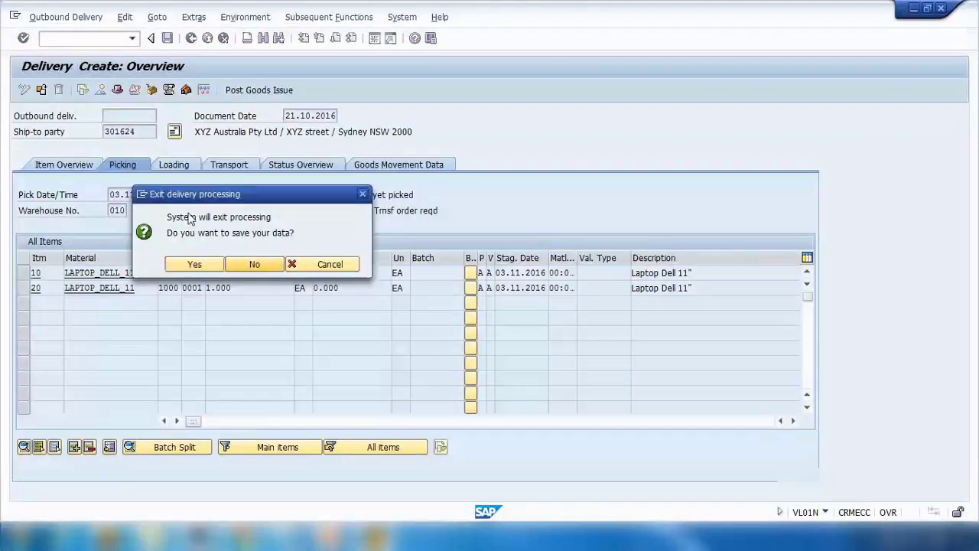
Step: Create the order's delivery with selection date 08.11.2016 and check the delivery quantities of both items
click(141, 195)
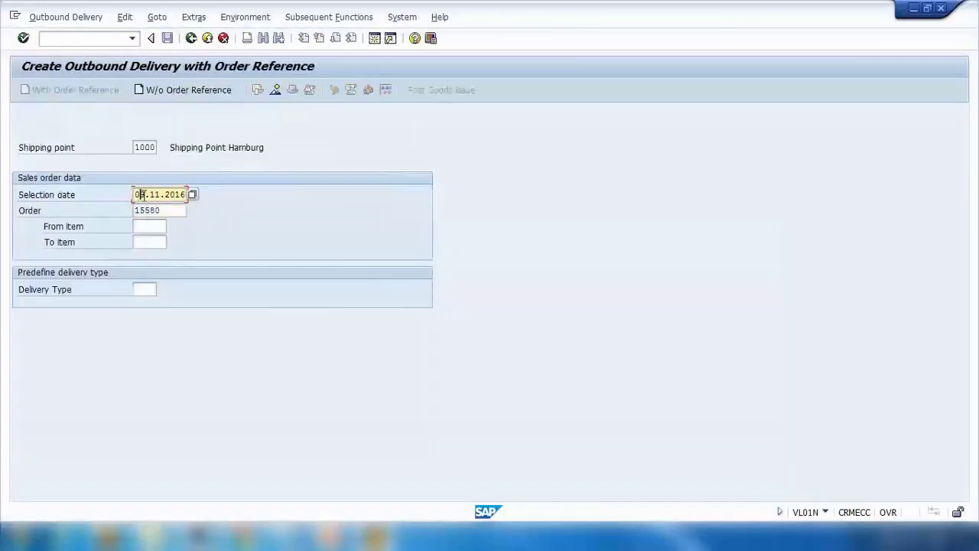
key(Return)
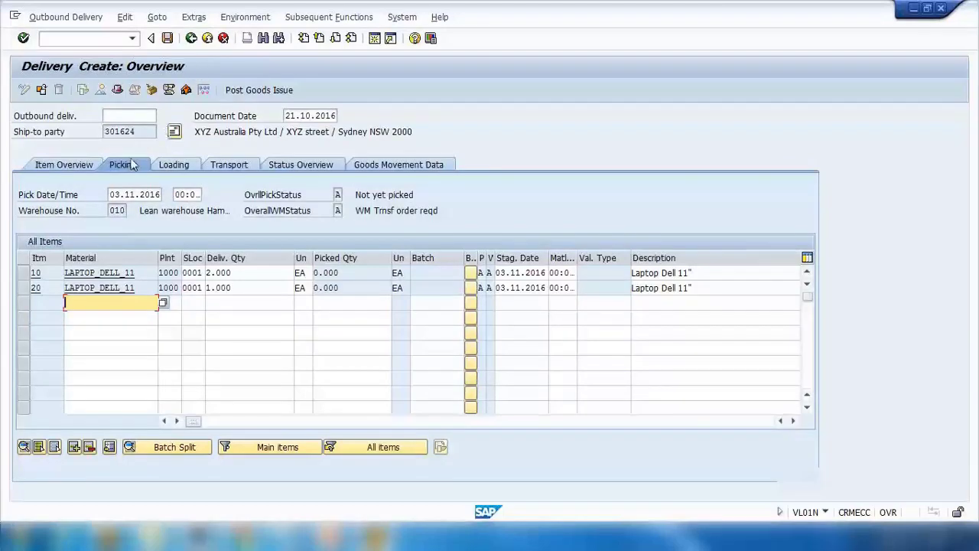
click(228, 273)
click(208, 287)
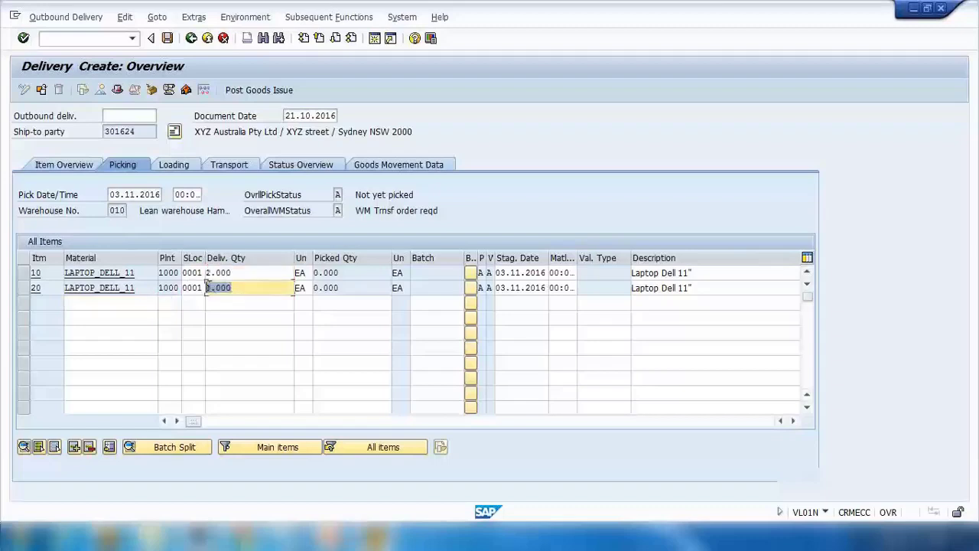
key(Tab)
key(Tab)
Step: Enter a delivery quantity of 2 for item 10 and save the outbound delivery
click(241, 274)
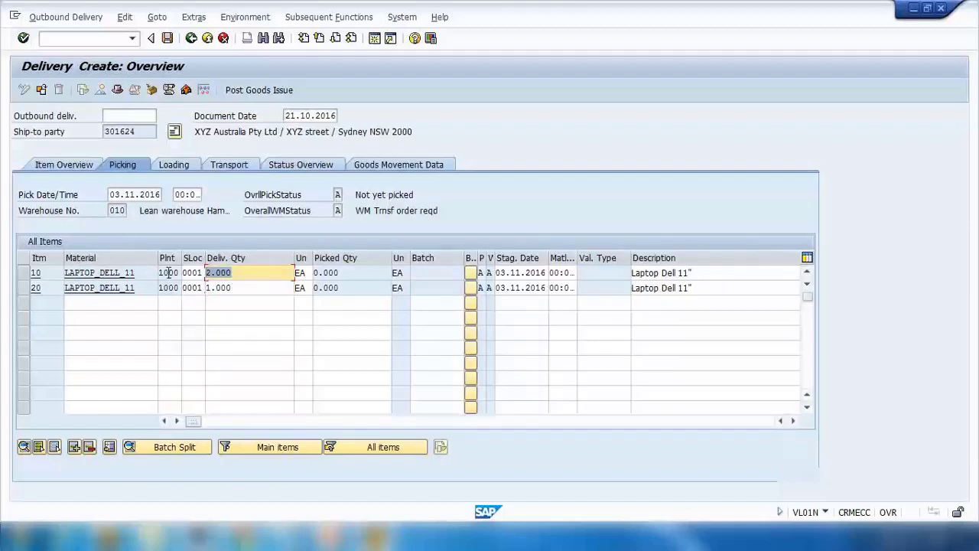
key(Delete)
text(2)
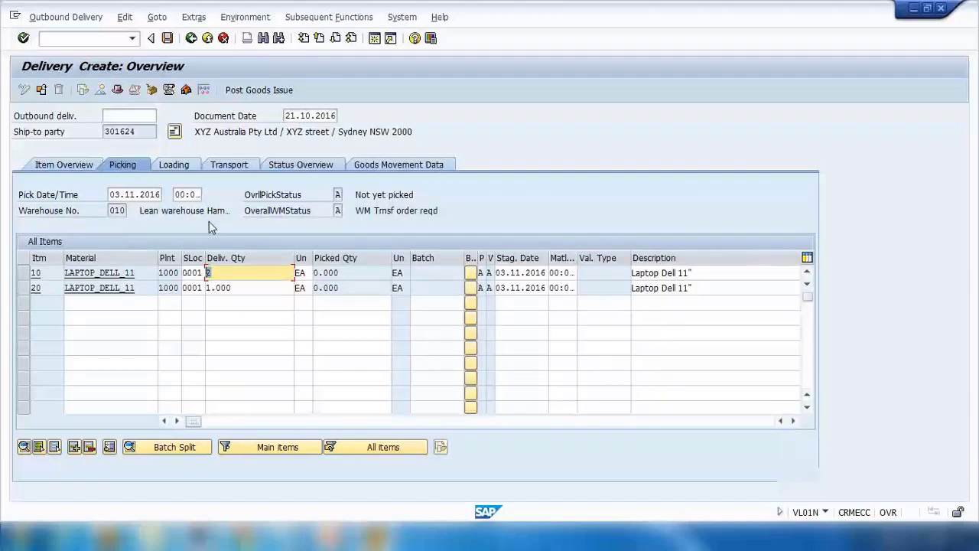
click(166, 42)
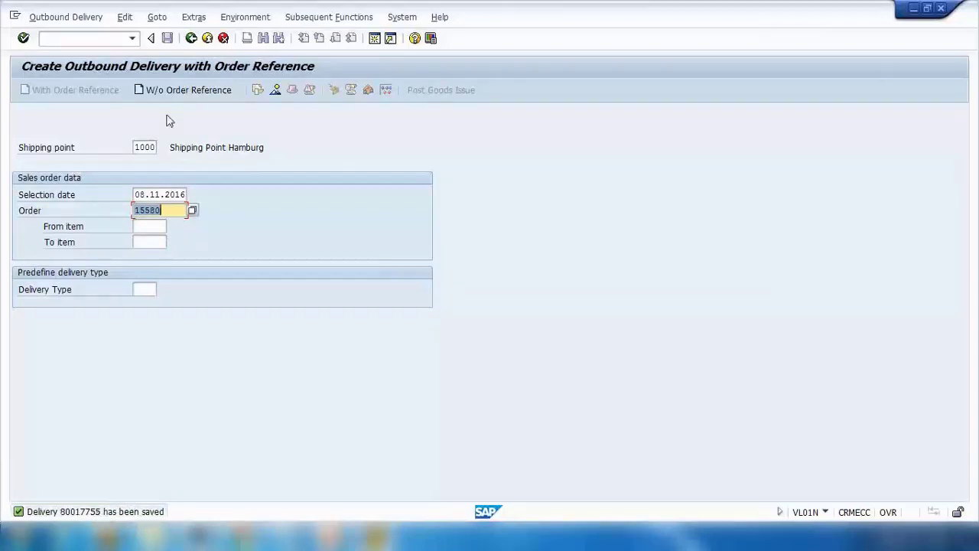
Step: Leave VL01N, start VL02N to change a single outbound delivery, and open the delivery number search
click(191, 37)
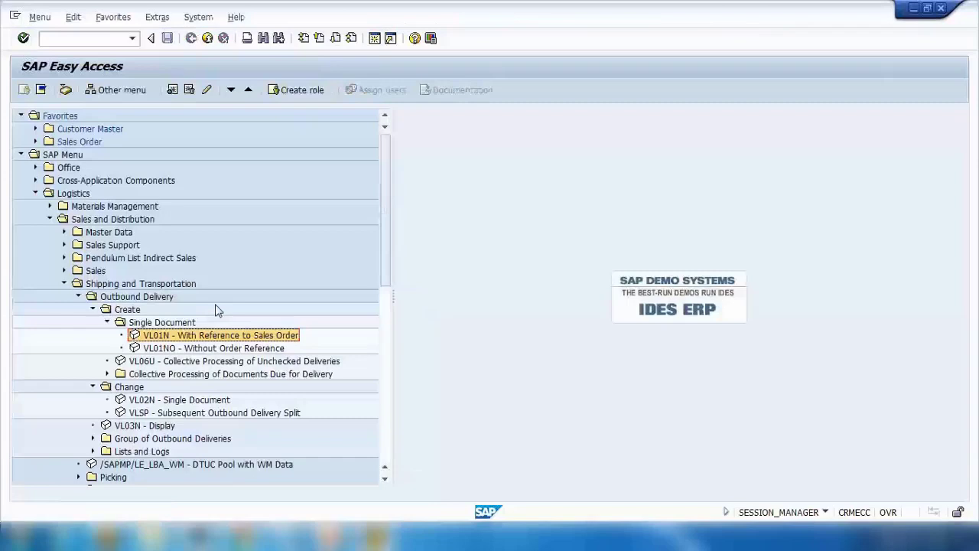
double_click(153, 399)
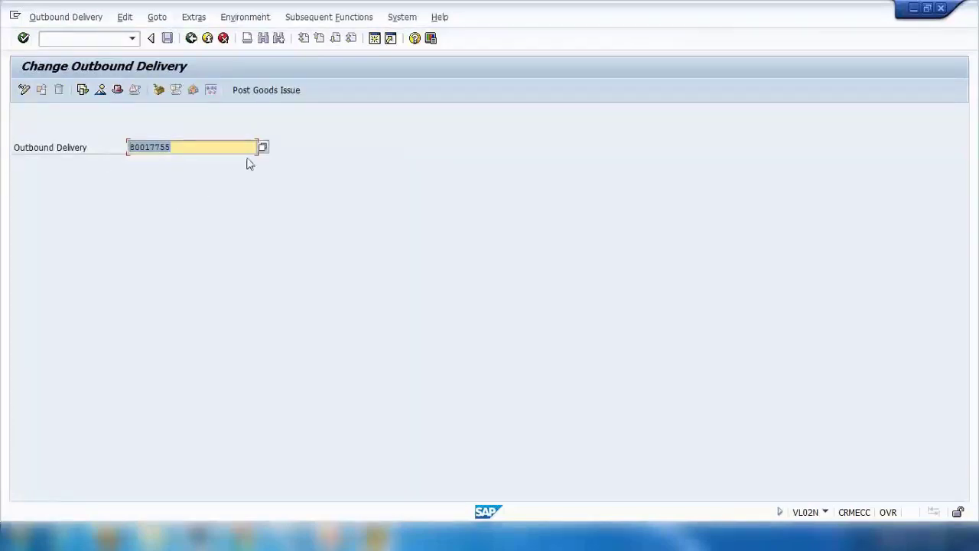
click(262, 149)
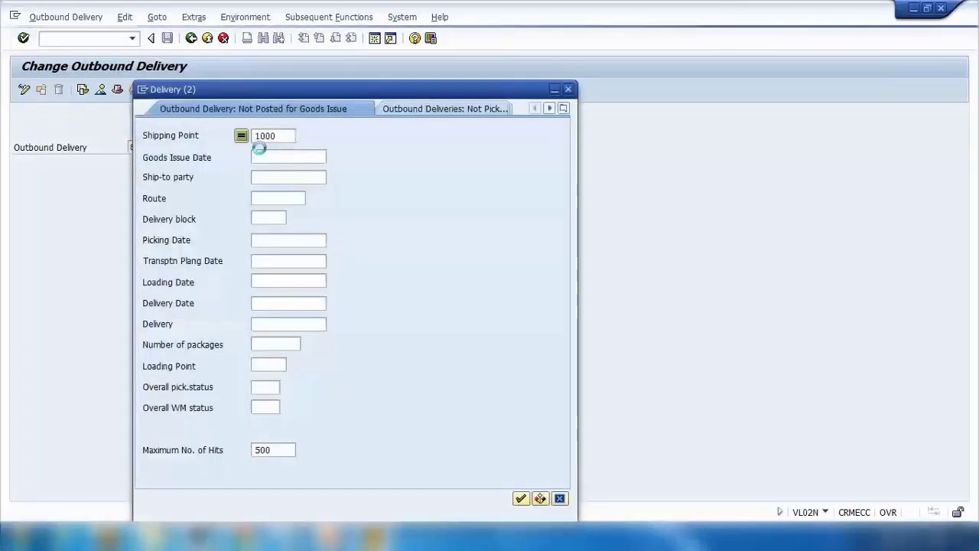
Step: Search shipping point 1000 deliveries not posted for goods issue by ship-to party number, and open the order's delivery for changing
click(270, 178)
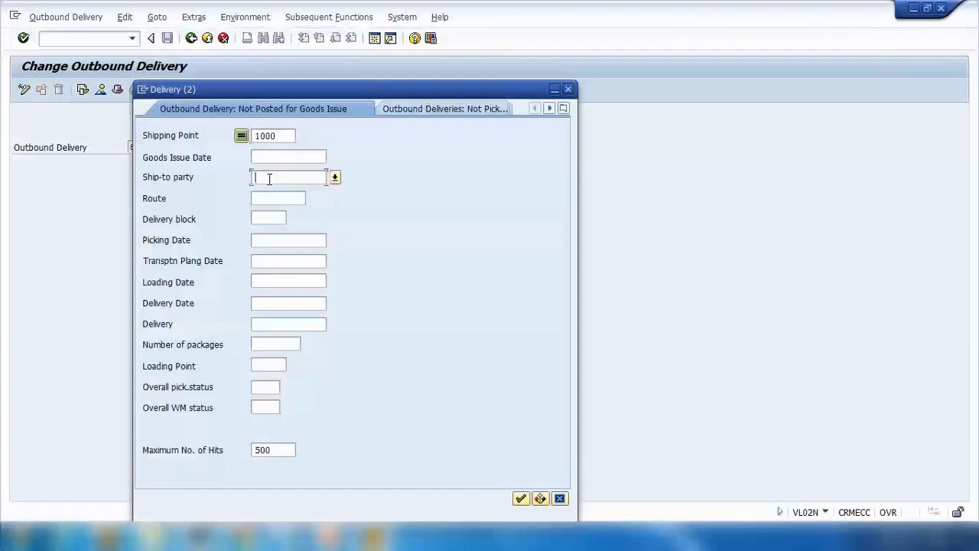
text(301)
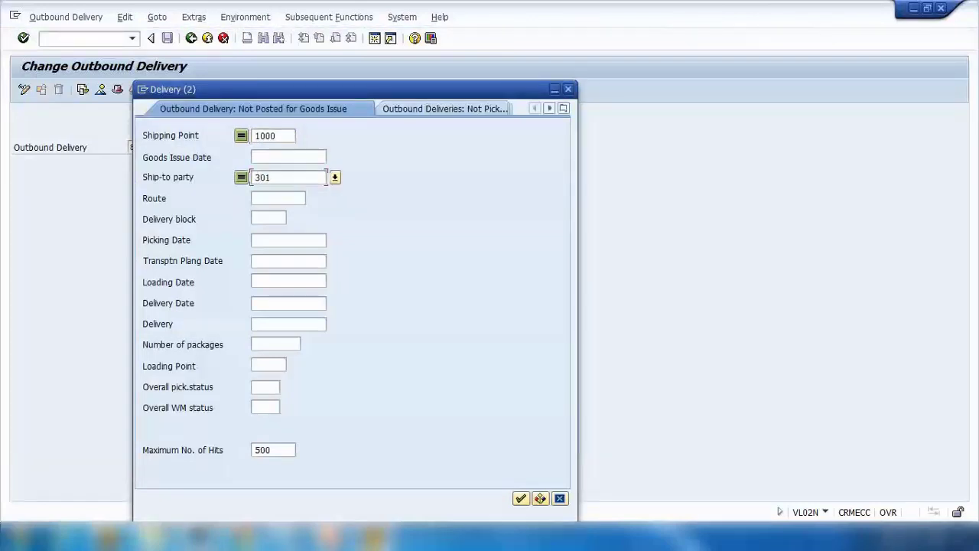
text(623)
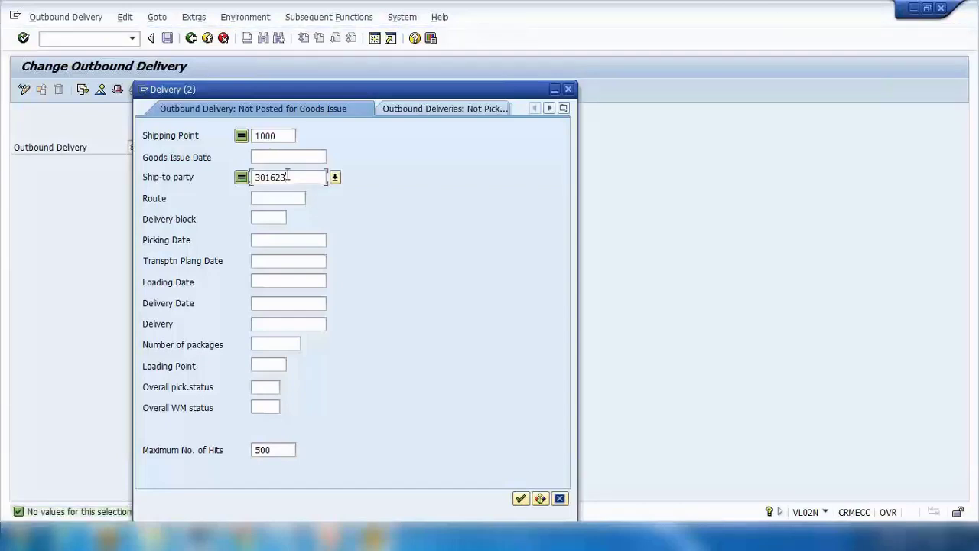
key(BackSpace)
text(4)
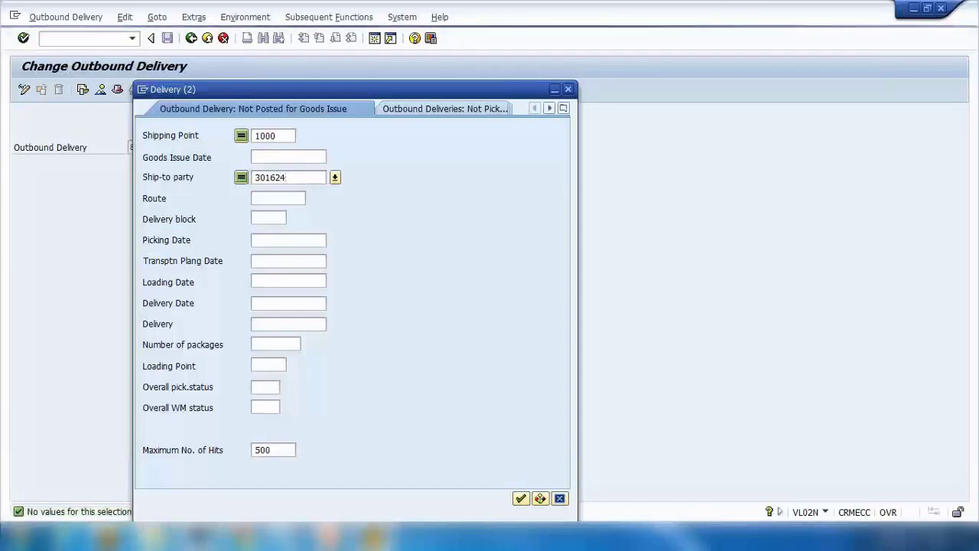
key(Return)
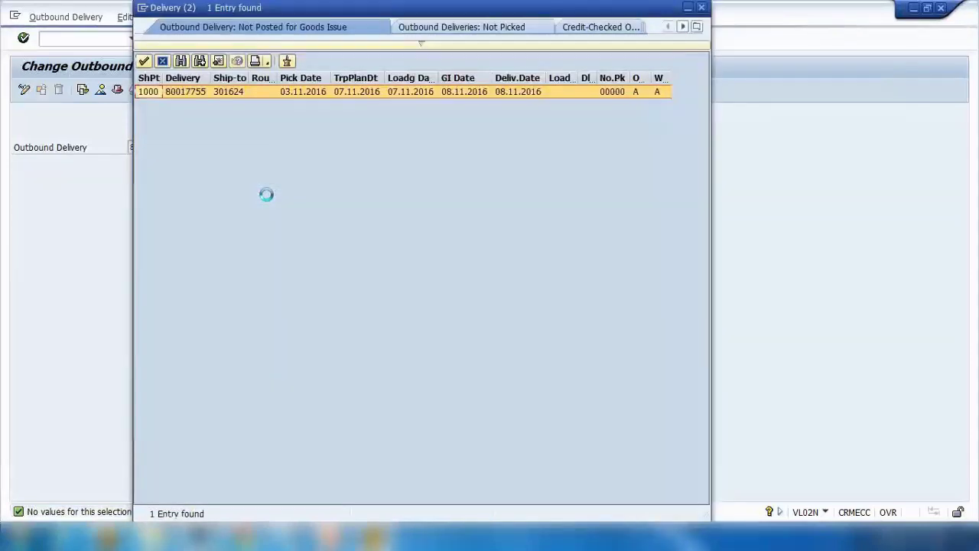
double_click(374, 91)
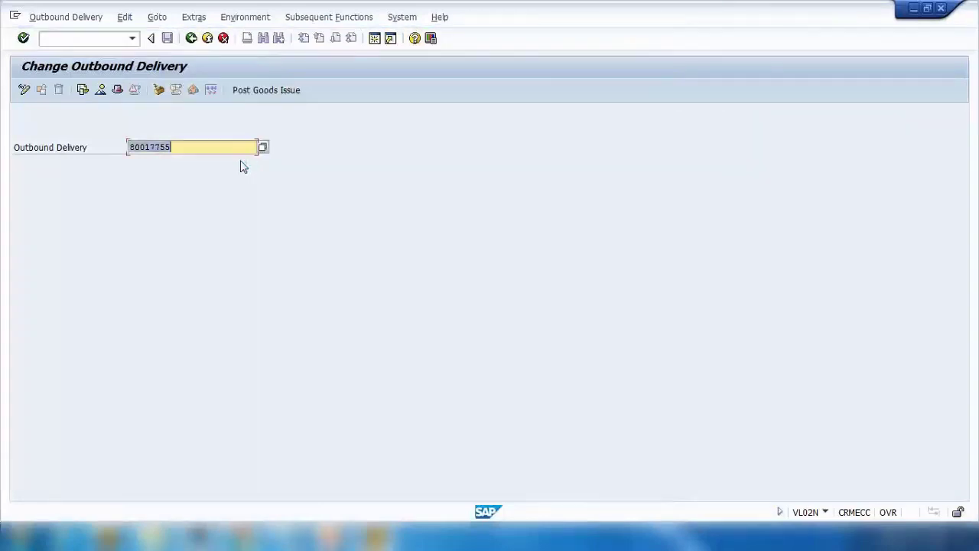
key(Return)
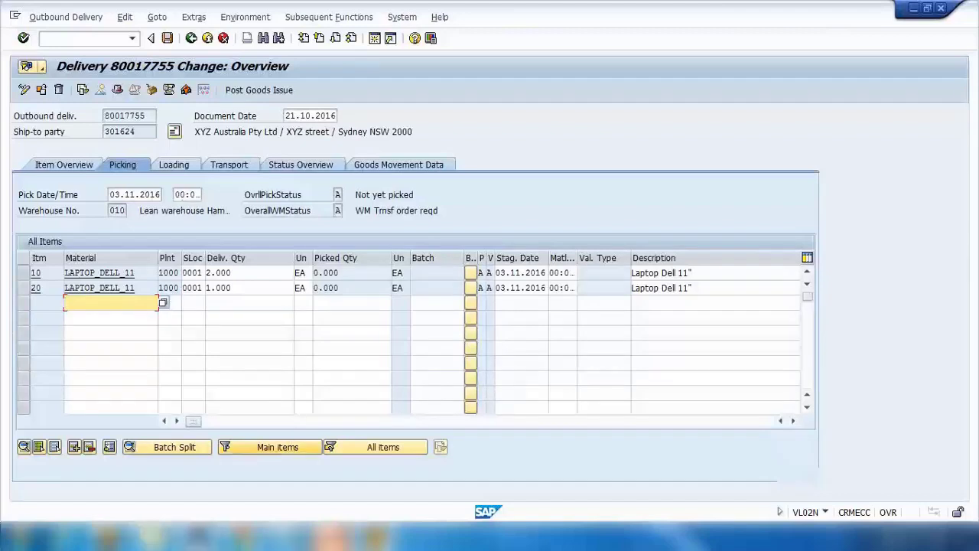
Step: Switch to the PowerPoint presentation and review the slides through Collective Processing, including its transaction codes VL10A and VL10G
click(212, 536)
click(117, 242)
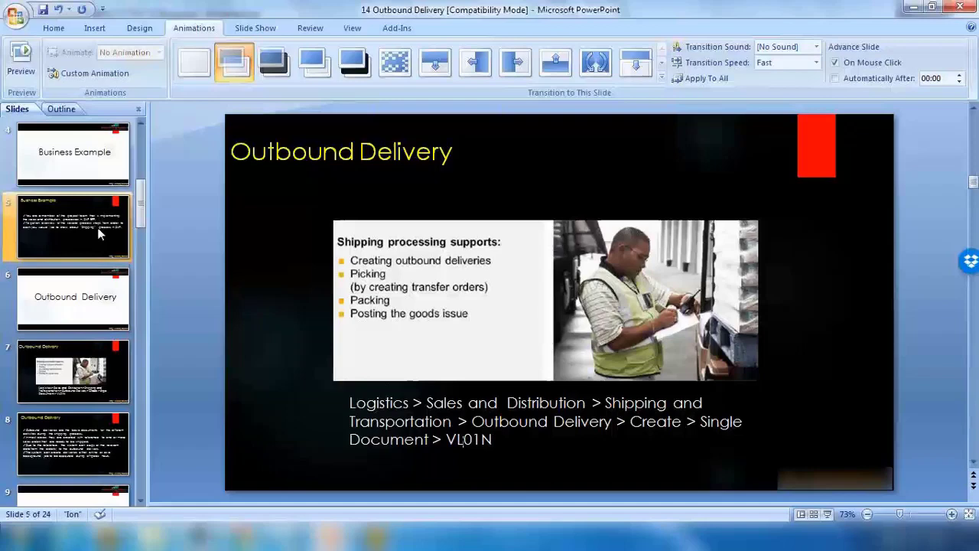
key(Down)
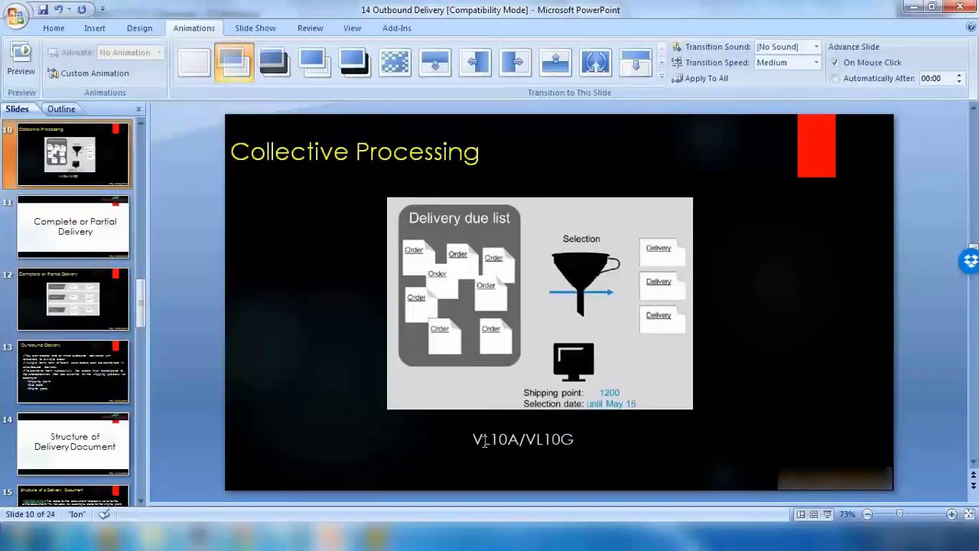
click(483, 439)
drag(543, 440, 563, 440)
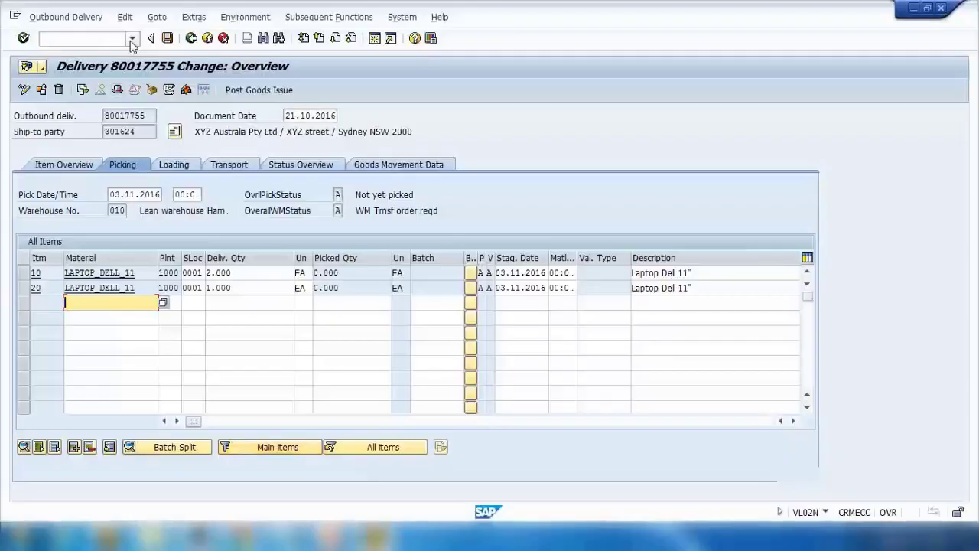
Step: Switch back to SAP and leave the delivery by starting transaction VL10A for collective processing of sales orders
click(118, 39)
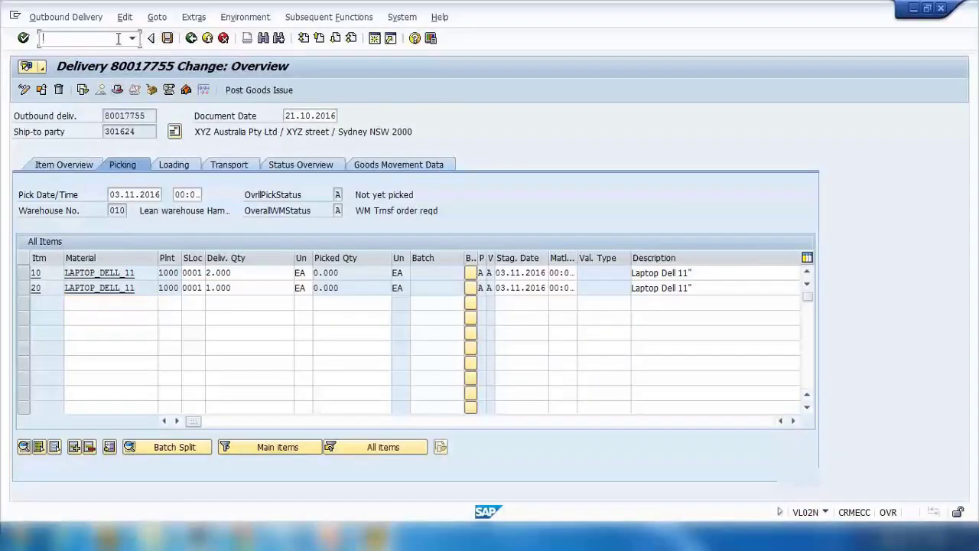
text(/nvl10a)
key(Return)
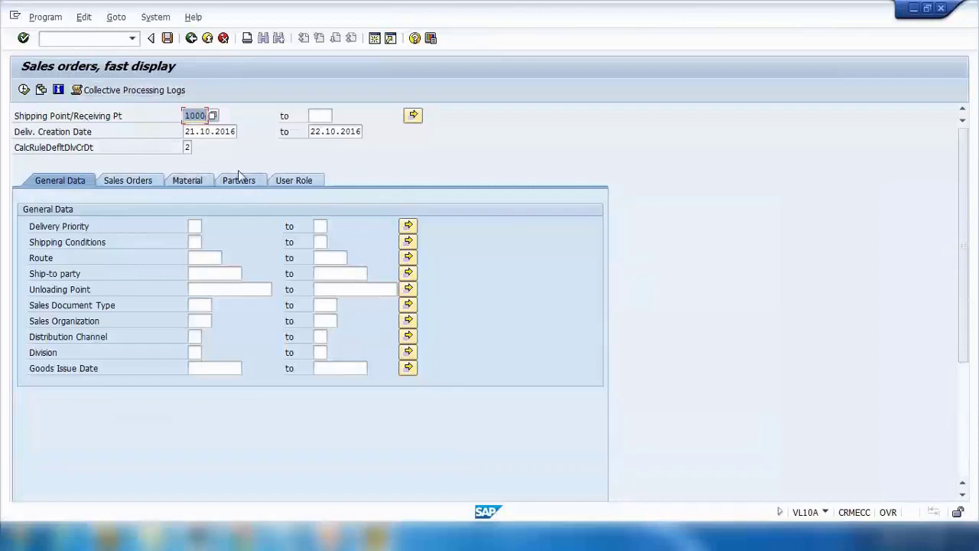
Step: Start transaction VL10G for collective processing of sales and purchase orders in place of VL10A
click(84, 38)
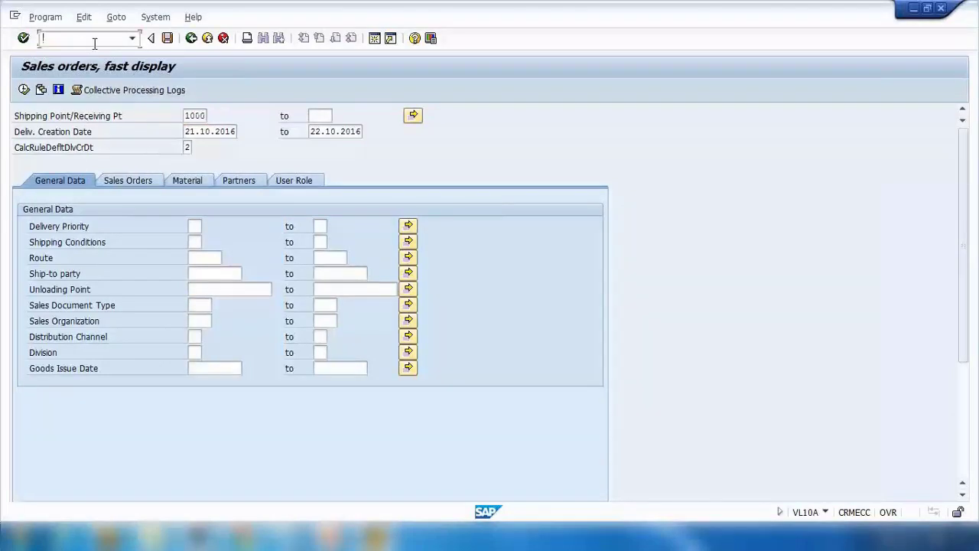
text(/nvl10g)
key(Return)
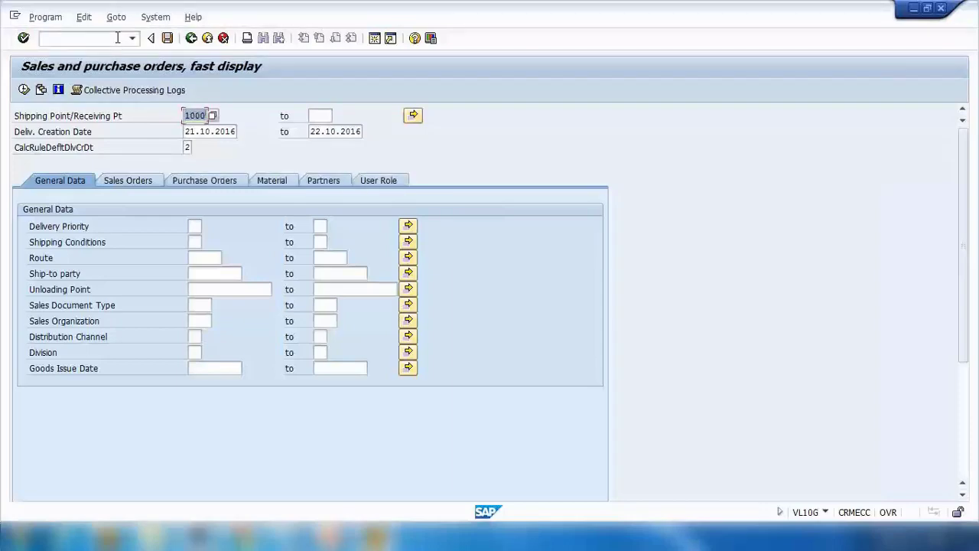